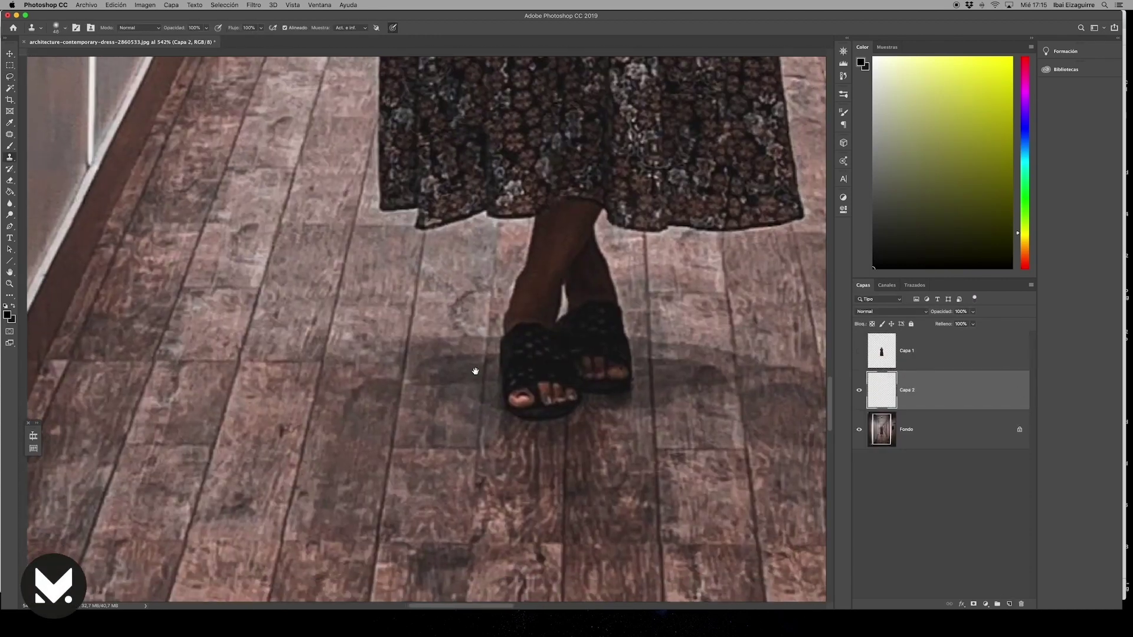
# - Clone floorboards over the woman's legs and shoes on Capa 2, then free-transform the patch and commit it
pyautogui.moveTo(476, 370); pyautogui.dragTo(454, 382)
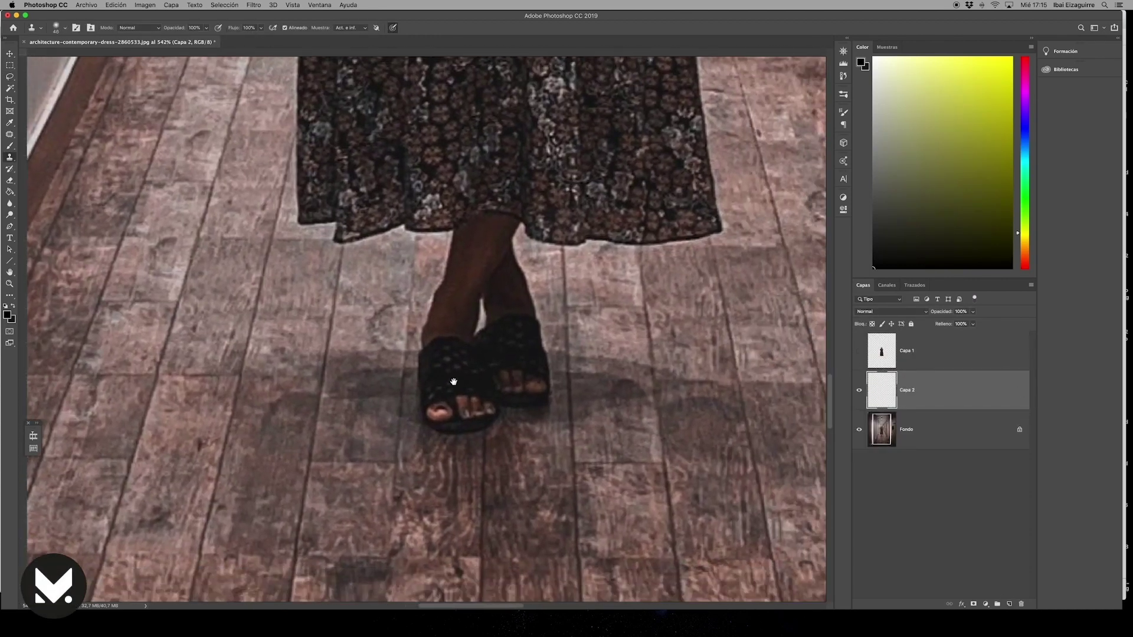
pyautogui.scroll(-2, 598, 354)
pyautogui.moveTo(502, 265)
pyautogui.mouseDown()
pyautogui.moveTo(501, 347)
pyautogui.moveTo(531, 266)
pyautogui.moveTo(473, 431)
pyautogui.mouseUp()
pyautogui.moveTo(460, 330); pyautogui.dragTo(448, 436)
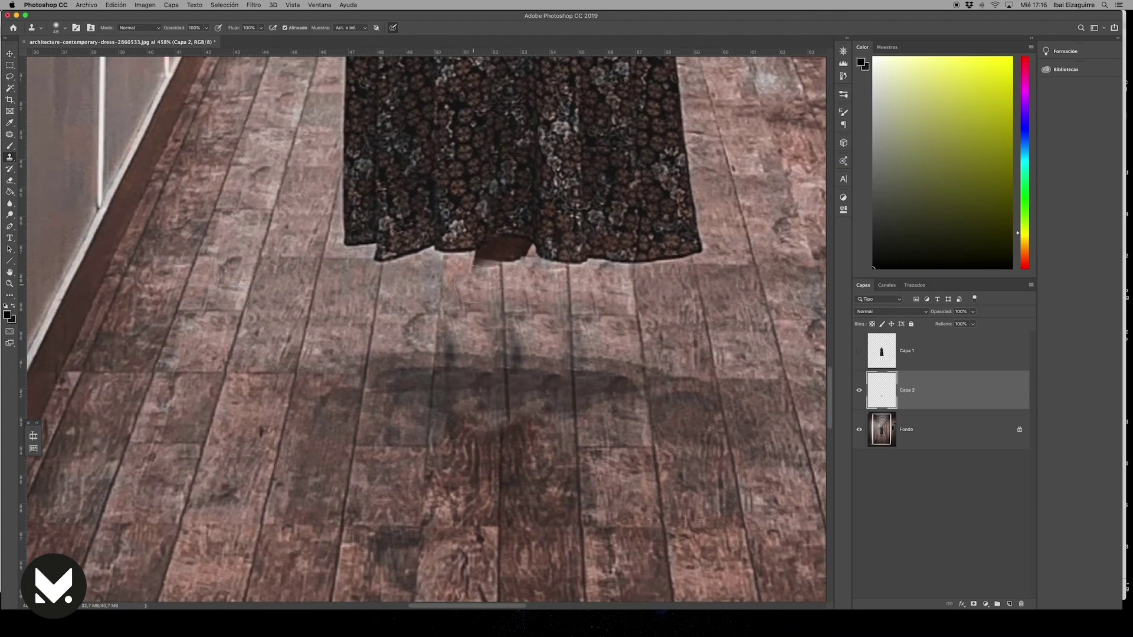
pyautogui.press('super+t')
pyautogui.moveTo(498, 240); pyautogui.dragTo(511, 244)
pyautogui.press('Return')
# - Clone more floor texture over the lower-left of the dress and the right hem
pyautogui.press('s')
pyautogui.scroll(2, 403, 358)
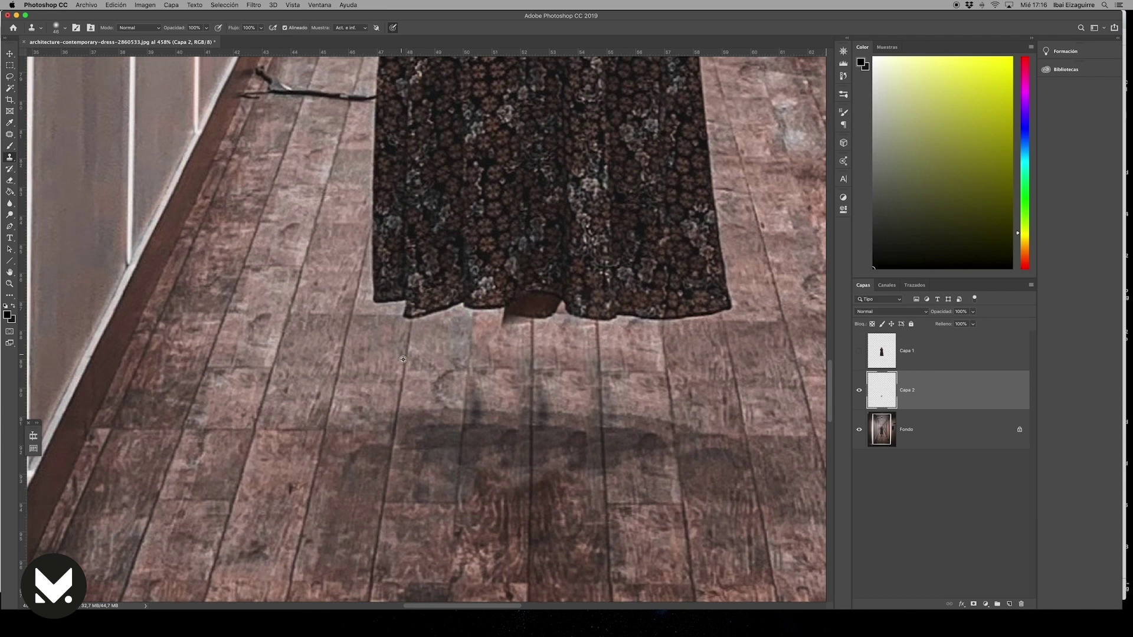
pyautogui.moveTo(413, 315); pyautogui.dragTo(448, 242)
pyautogui.moveTo(679, 304)
pyautogui.mouseDown()
pyautogui.moveTo(621, 316)
pyautogui.moveTo(697, 283)
pyautogui.mouseUp()
pyautogui.moveTo(602, 295)
pyautogui.mouseDown()
pyautogui.moveTo(649, 260)
pyautogui.moveTo(673, 279)
pyautogui.mouseUp()
pyautogui.press('v')
pyautogui.scroll(-2, 425, 331)
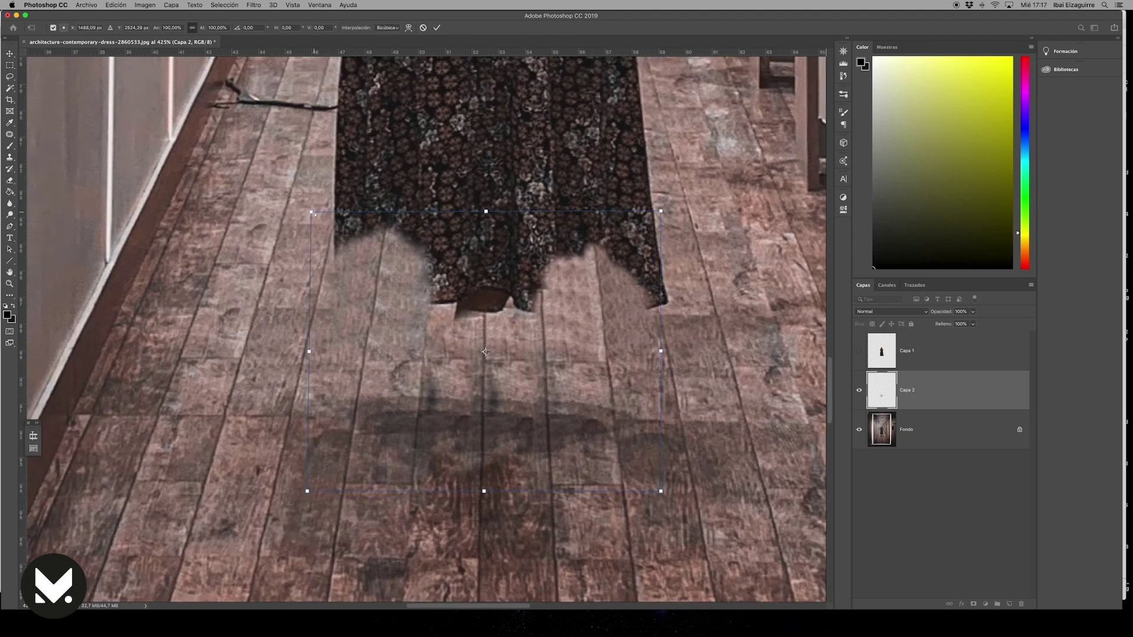
pyautogui.scroll(-5, 319, 205)
pyautogui.press('s')
pyautogui.scroll(4, 551, 323)
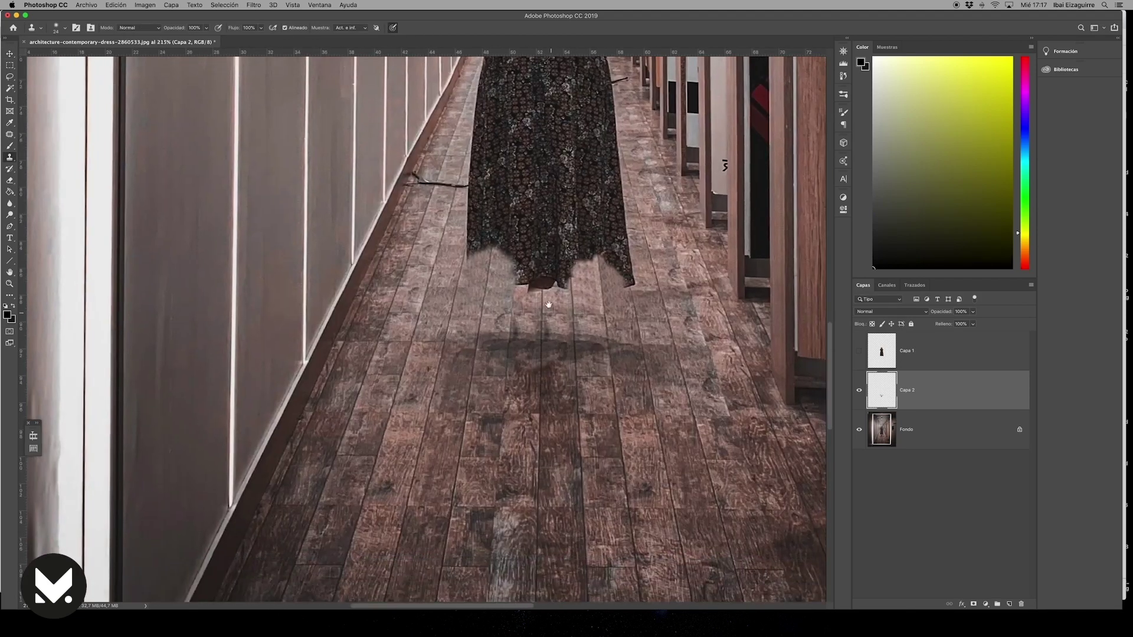
pyautogui.scroll(1, 552, 324)
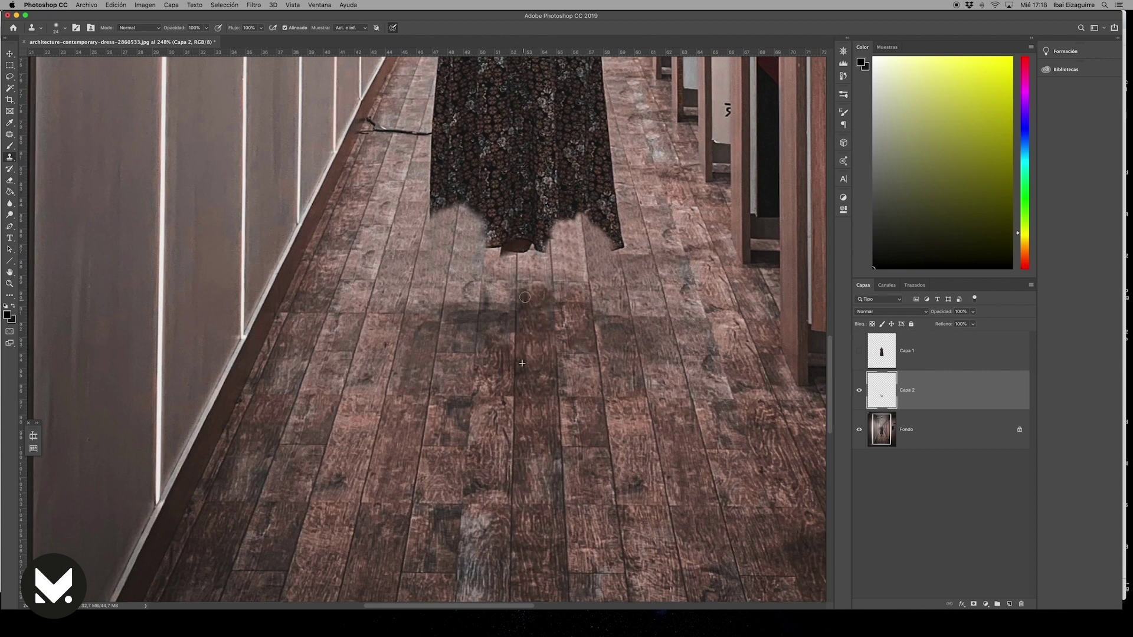
# - On a new layer, stamp and move a floor patch near the hem, then merge it into Capa 2
pyautogui.moveTo(519, 327); pyautogui.dragTo(515, 348)
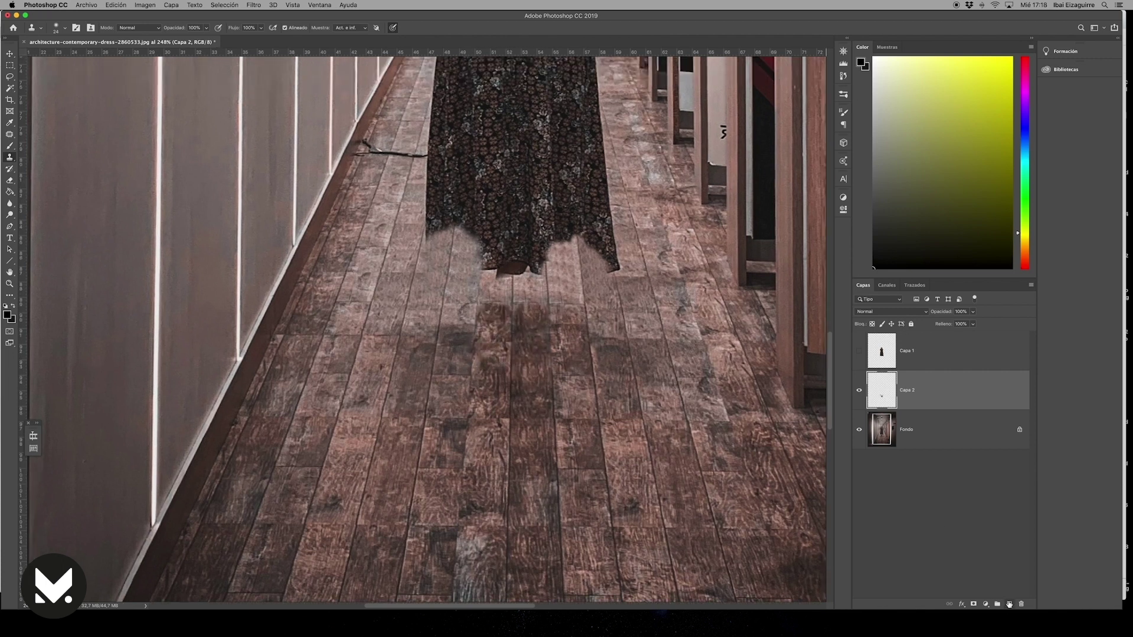
pyautogui.hotkey('ctrl', 'shift', 'alt', 'n')
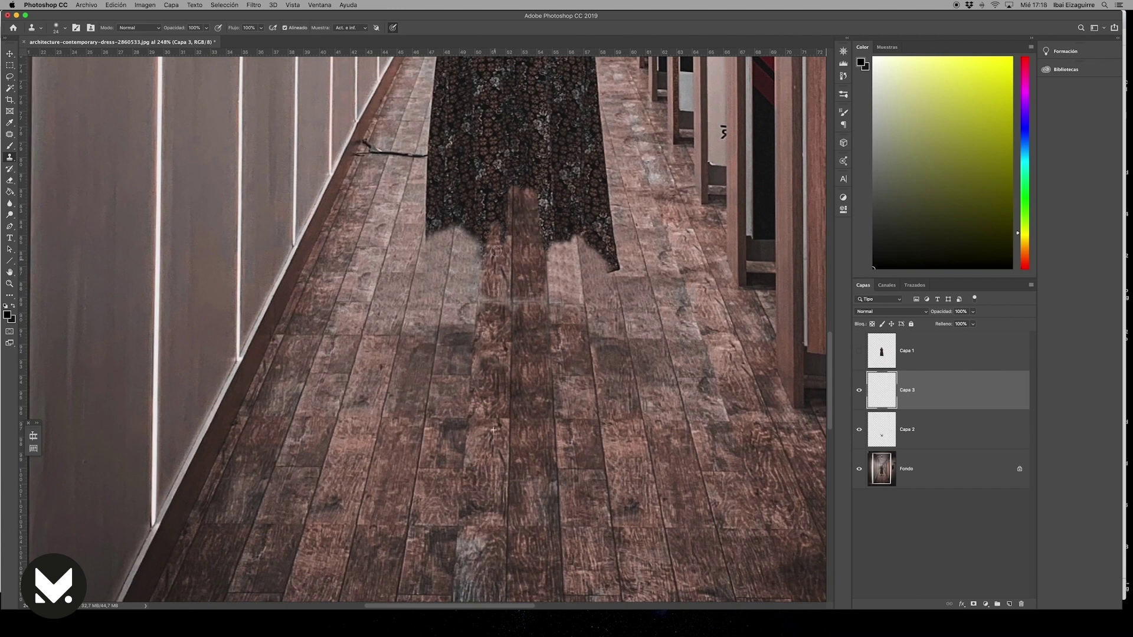
pyautogui.click(487, 262)
pyautogui.hscroll(-5, 469, 318)
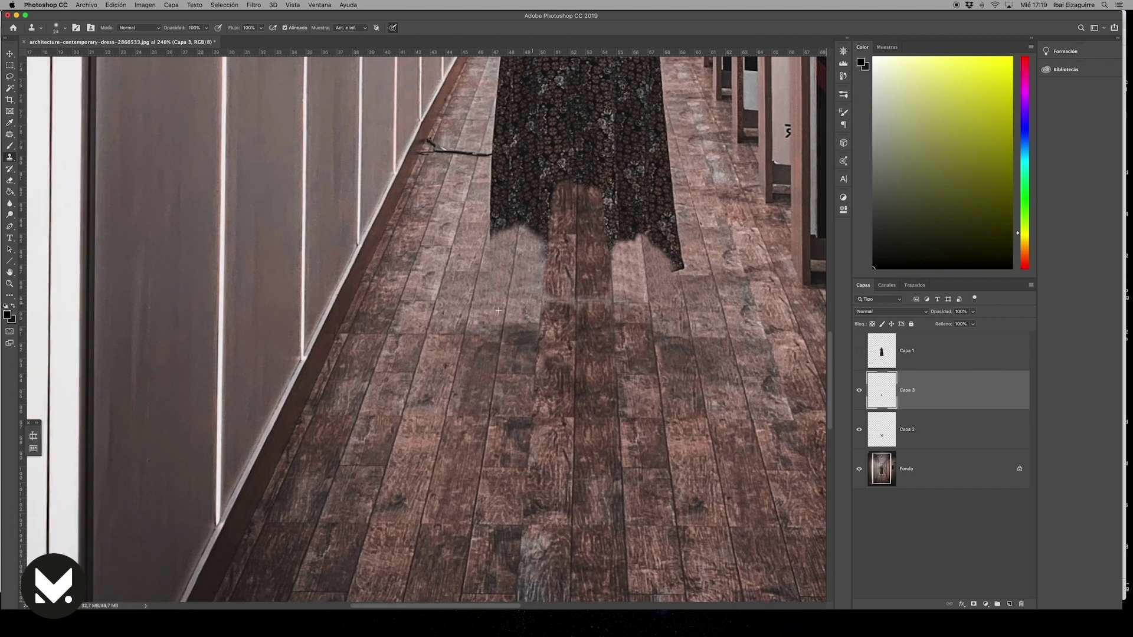
pyautogui.scroll(3, 494, 256)
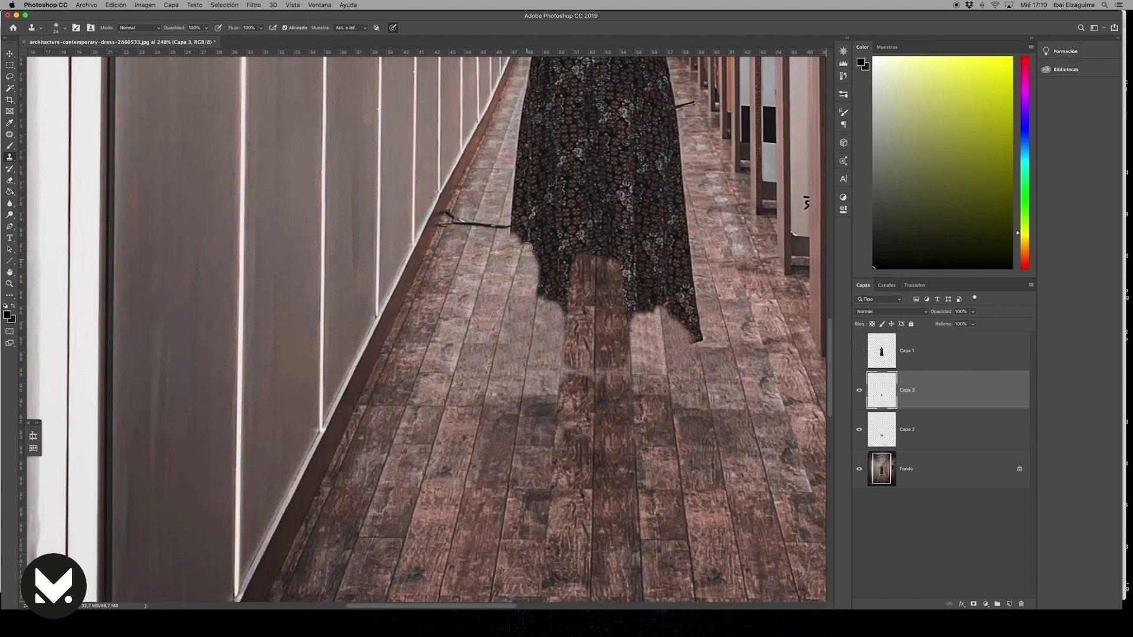
pyautogui.press('l')
pyautogui.moveTo(520, 233); pyautogui.dragTo(540, 289)
pyautogui.press('v')
pyautogui.scroll(-2, 571, 336)
pyautogui.hotkey('ctrl', 'd')
pyautogui.press('s')
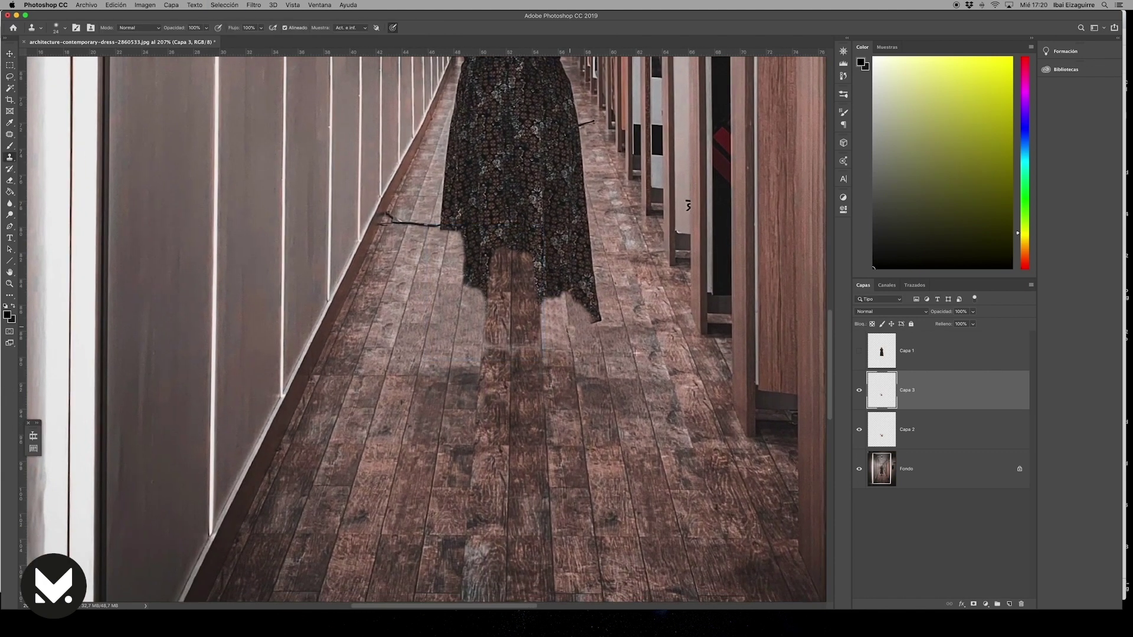
pyautogui.hotkey('ctrl', 'e')
# - On new layer Capa 4, clone darker floorboards over the lower right hem and the pale area below it
pyautogui.hotkey('ctrl', 'shift', 'alt', 'n')
pyautogui.scroll(2, 608, 442)
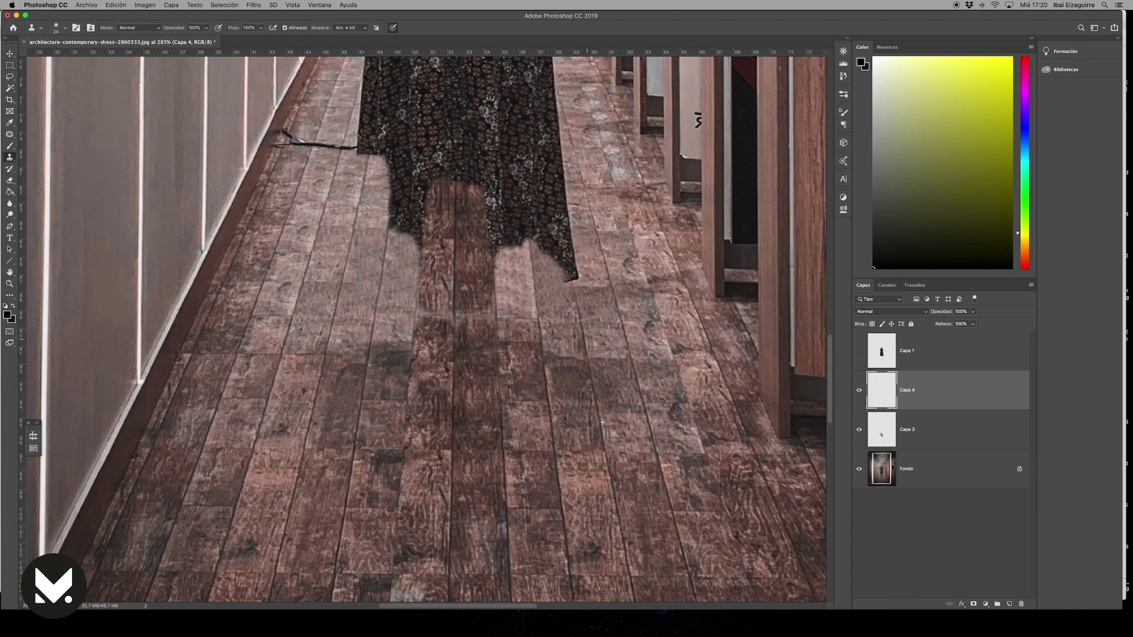
pyautogui.moveTo(584, 325); pyautogui.dragTo(572, 279)
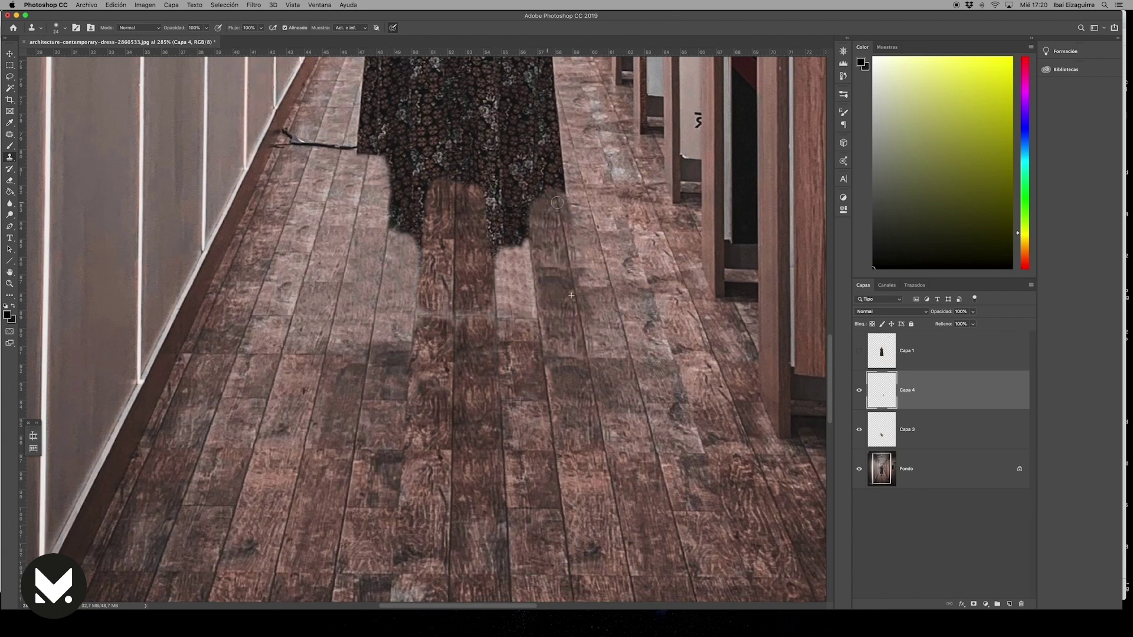
pyautogui.scroll(2, 551, 180)
pyautogui.scroll(-3, 577, 420)
pyautogui.moveTo(556, 267); pyautogui.dragTo(521, 186)
pyautogui.scroll(-5, 542, 259)
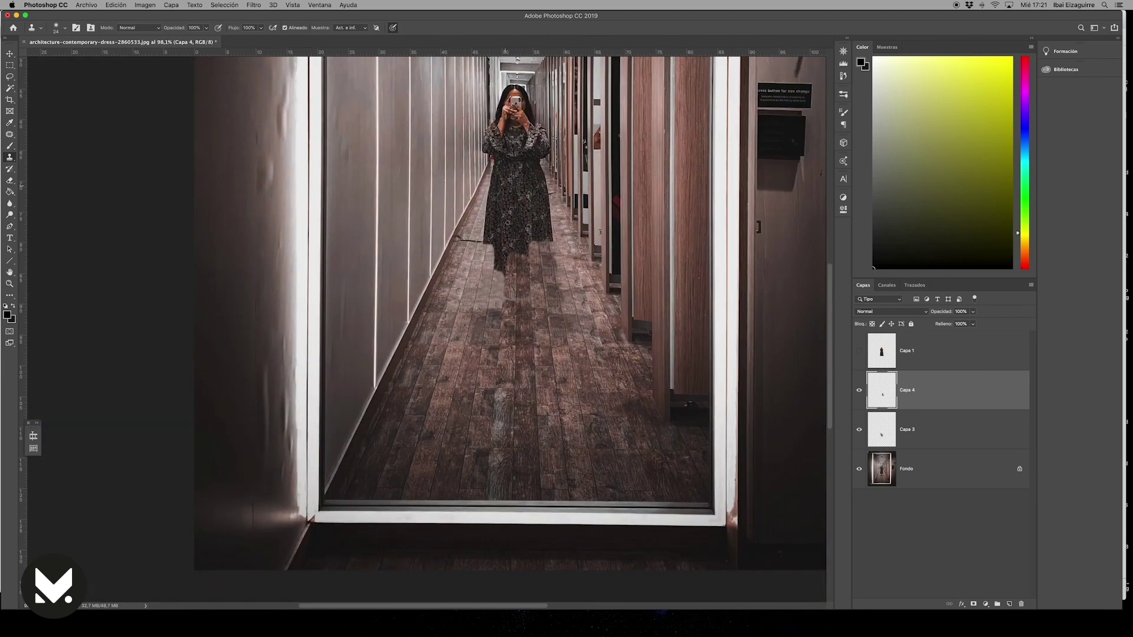
pyautogui.scroll(5, 539, 263)
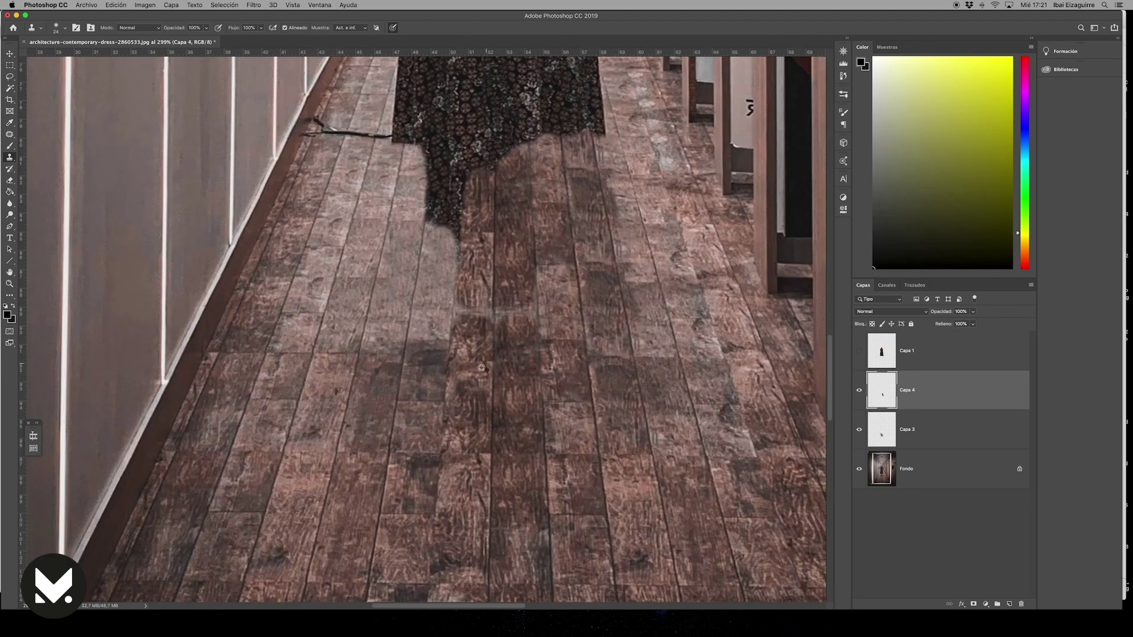
pyautogui.moveTo(453, 249); pyautogui.dragTo(453, 253)
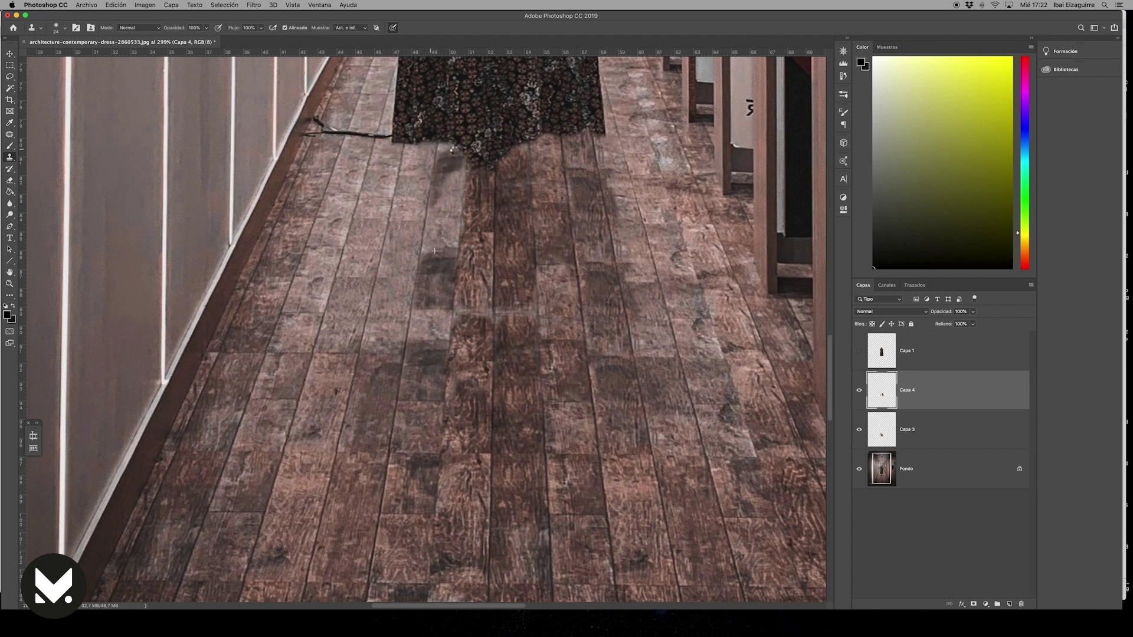
pyautogui.scroll(-3, 475, 303)
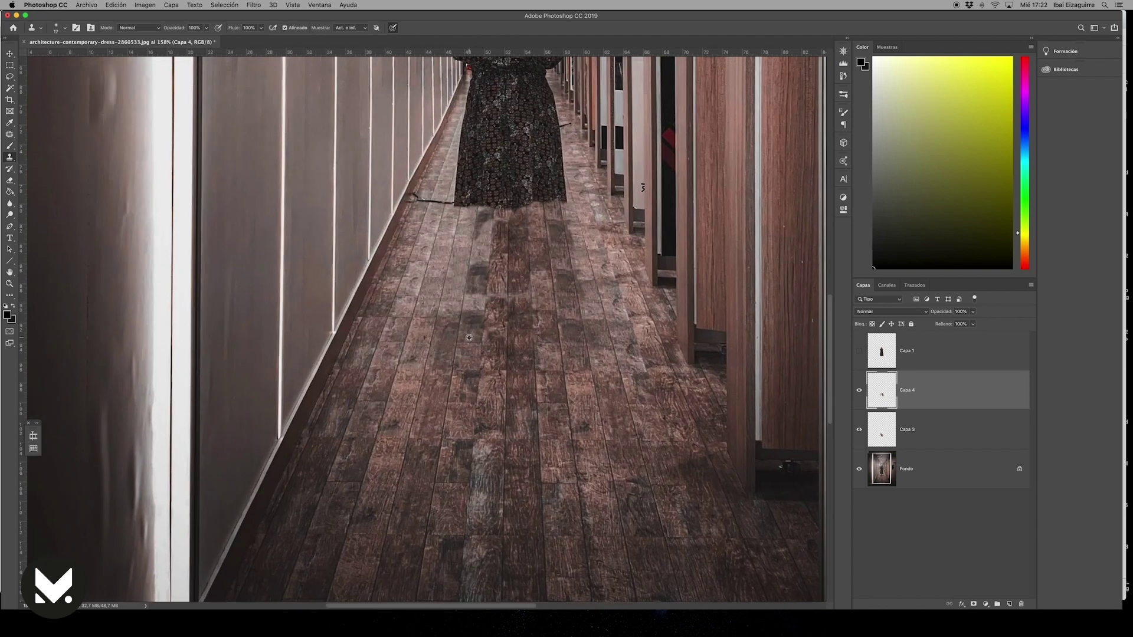
# - Show Capa 1, add a layer mask, and mask out the pale strip below the dress hem
pyautogui.scroll(-3, 473, 305)
pyautogui.click(860, 350)
pyautogui.click(907, 351)
pyautogui.click(974, 604)
pyautogui.scroll(5, 425, 322)
pyautogui.press('e')
pyautogui.scroll(2, 425, 322)
pyautogui.moveTo(452, 330); pyautogui.dragTo(649, 348)
pyautogui.scroll(1, 590, 348)
pyautogui.moveTo(473, 342); pyautogui.dragTo(580, 354)
# - Group Capa 1 and softly fade the dress hem into the floor at 20% eraser opacity
pyautogui.scroll(3, 580, 355)
pyautogui.scroll(5, 413, 413)
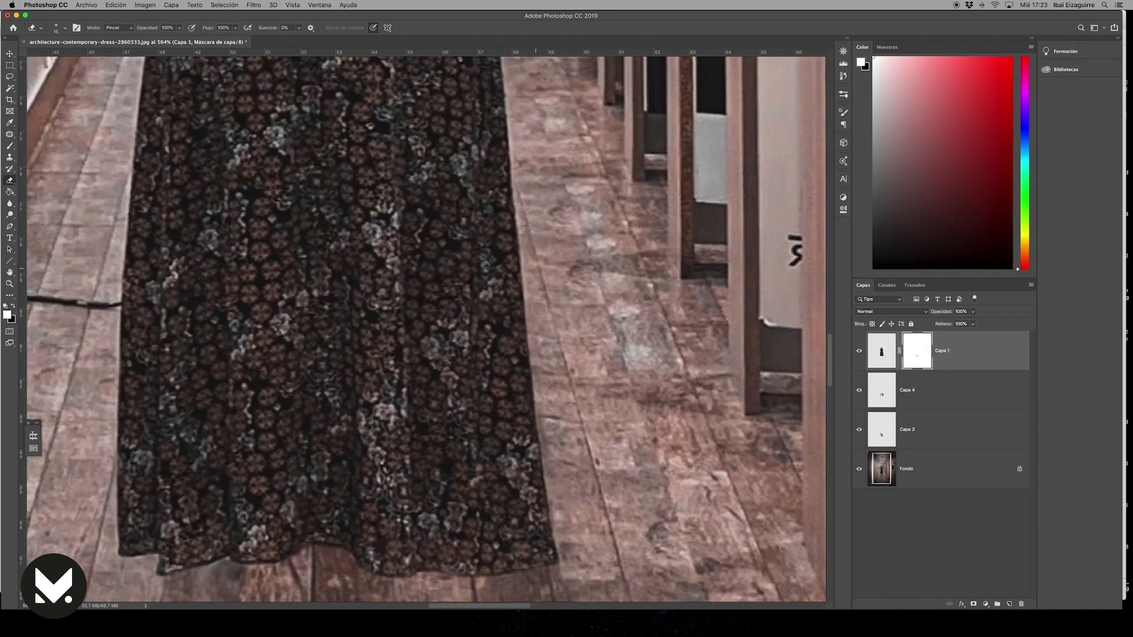
pyautogui.hscroll(-3, 318, 493)
pyautogui.scroll(-10, 318, 492)
pyautogui.hotkey('ctrl', 'g')
pyautogui.press('F5')
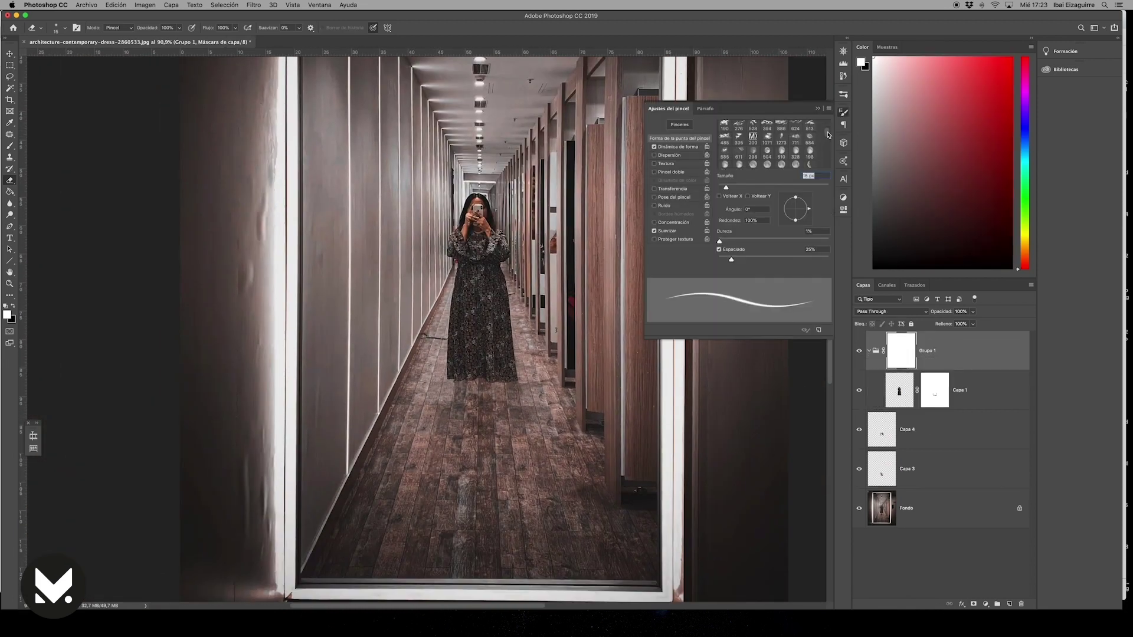
pyautogui.press('F5')
pyautogui.press('2')
pyautogui.moveTo(479, 376); pyautogui.dragTo(527, 364)
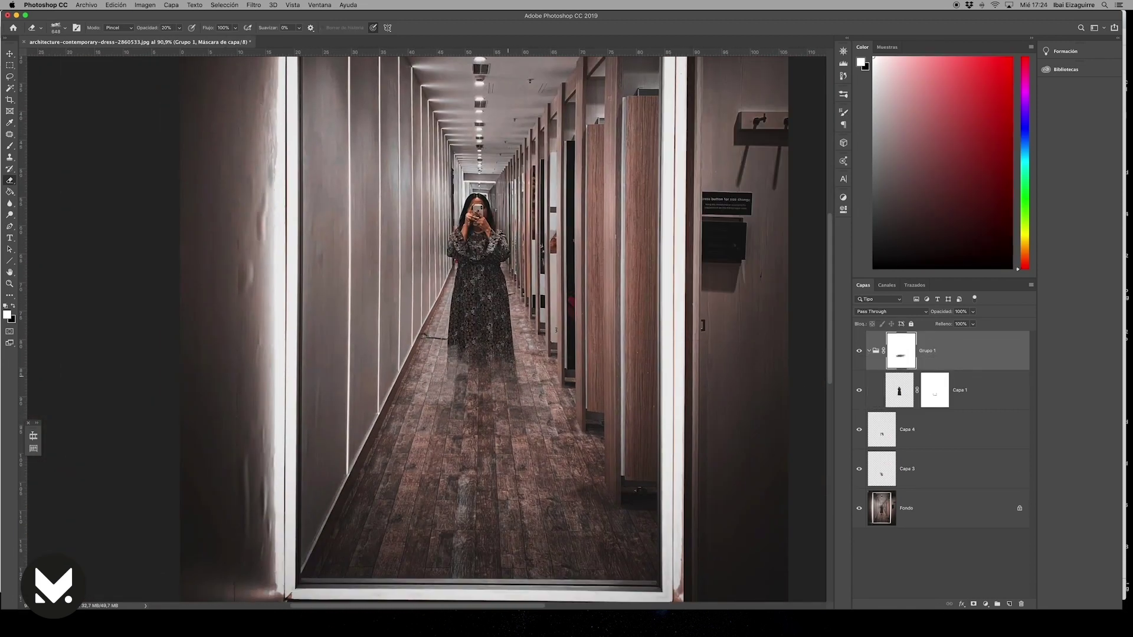
# - Close the brush settings and add a new empty layer, Capa 5, with the Brush tool
pyautogui.hscroll(-1, 527, 365)
pyautogui.click(844, 114)
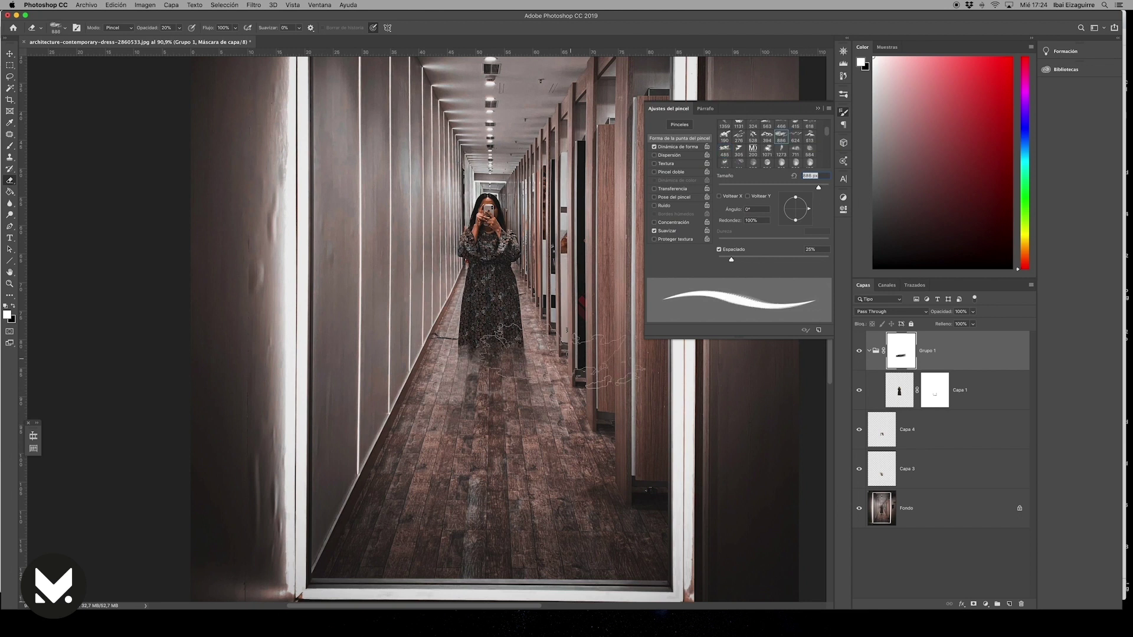
pyautogui.press('F5')
pyautogui.scroll(-2, 531, 425)
pyautogui.press('b')
pyautogui.hotkey('ctrl', 'alt', 'shift', 'n')
# - Set Capa 5 to Multiply and paint a black shadow under the figure
pyautogui.press('d')
pyautogui.hotkey('shift', 'alt', 'm')
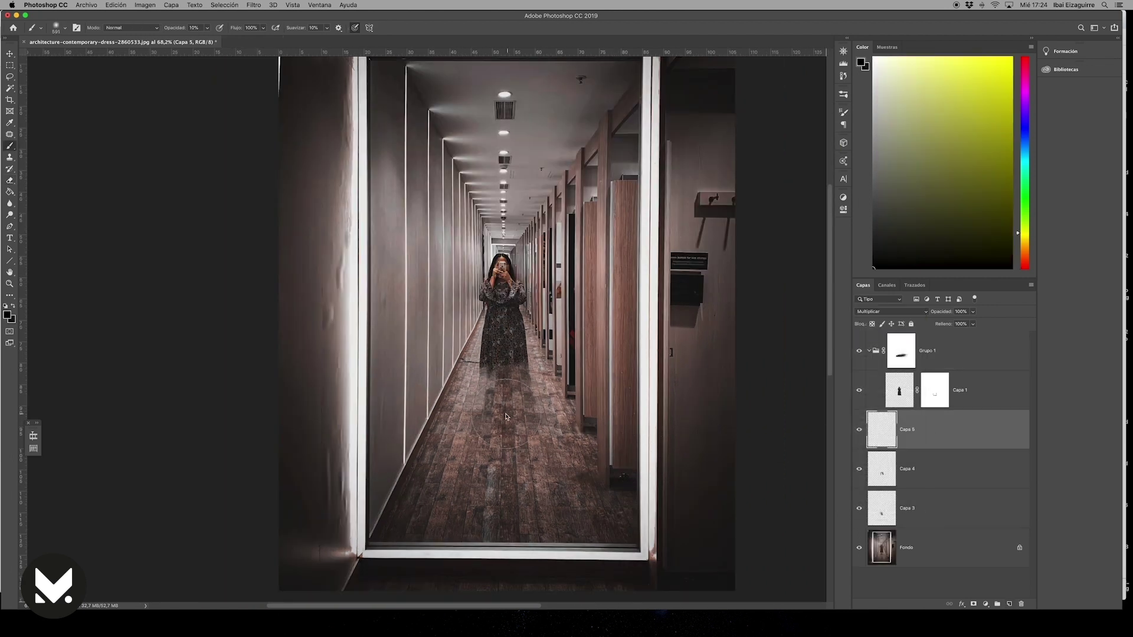
pyautogui.scroll(2, 506, 417)
pyautogui.moveTo(504, 405); pyautogui.dragTo(540, 399)
pyautogui.press('e')
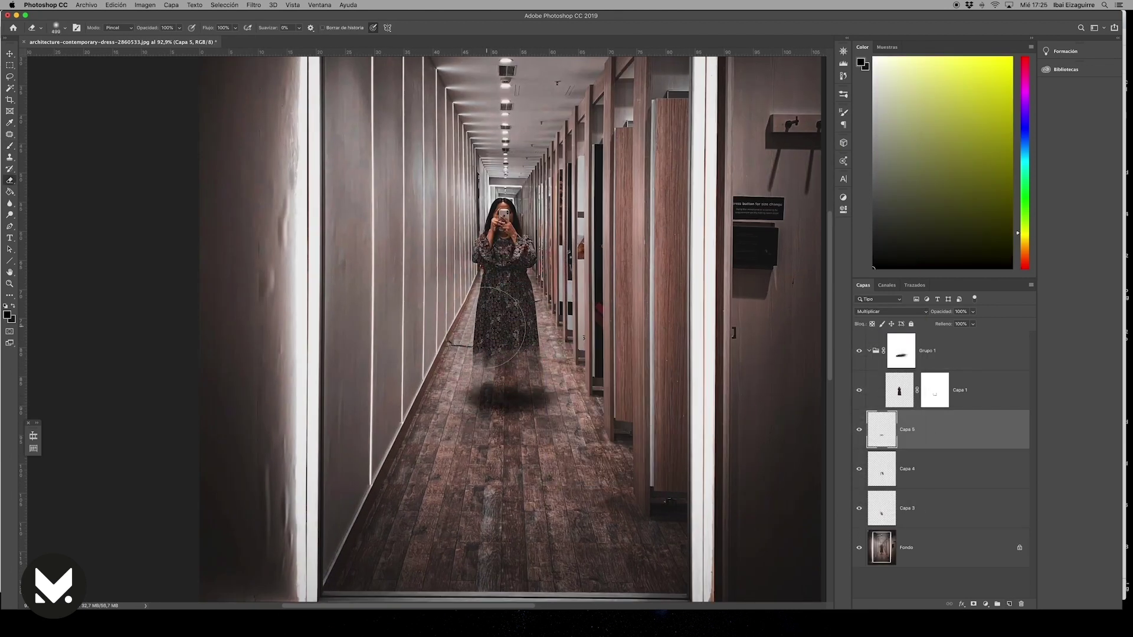
pyautogui.scroll(-2, 510, 368)
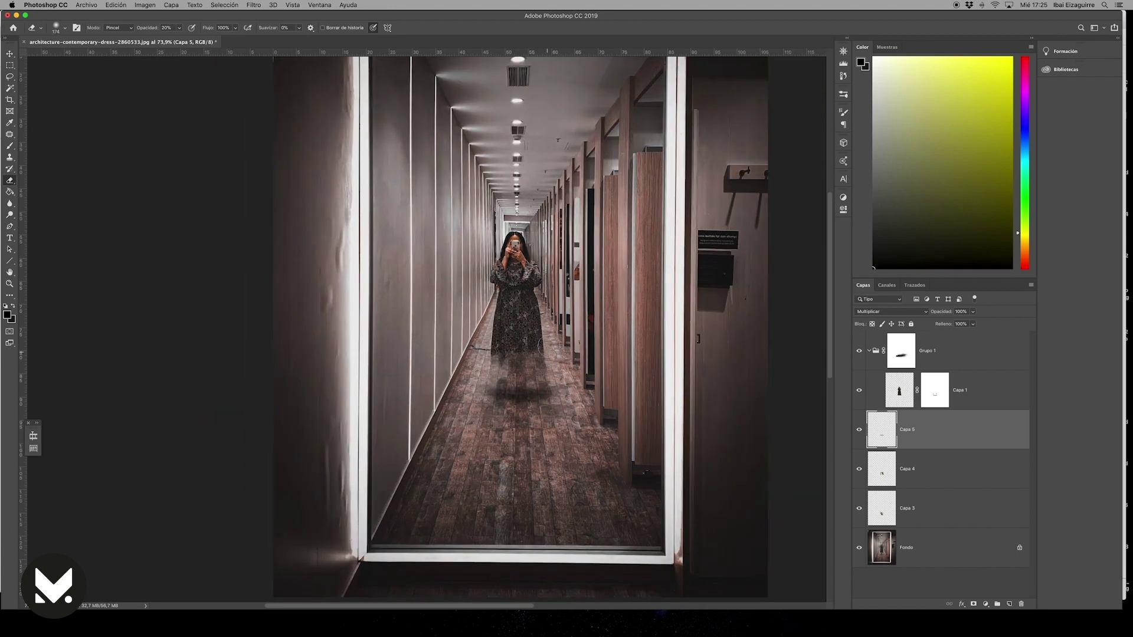
pyautogui.scroll(3, 510, 369)
# - Add a Curves adjustment above Capa 4, invert its mask, and paint the darkening back in one spot
pyautogui.hotkey('ctrl', '1')
pyautogui.click(884, 475)
pyautogui.click(986, 604)
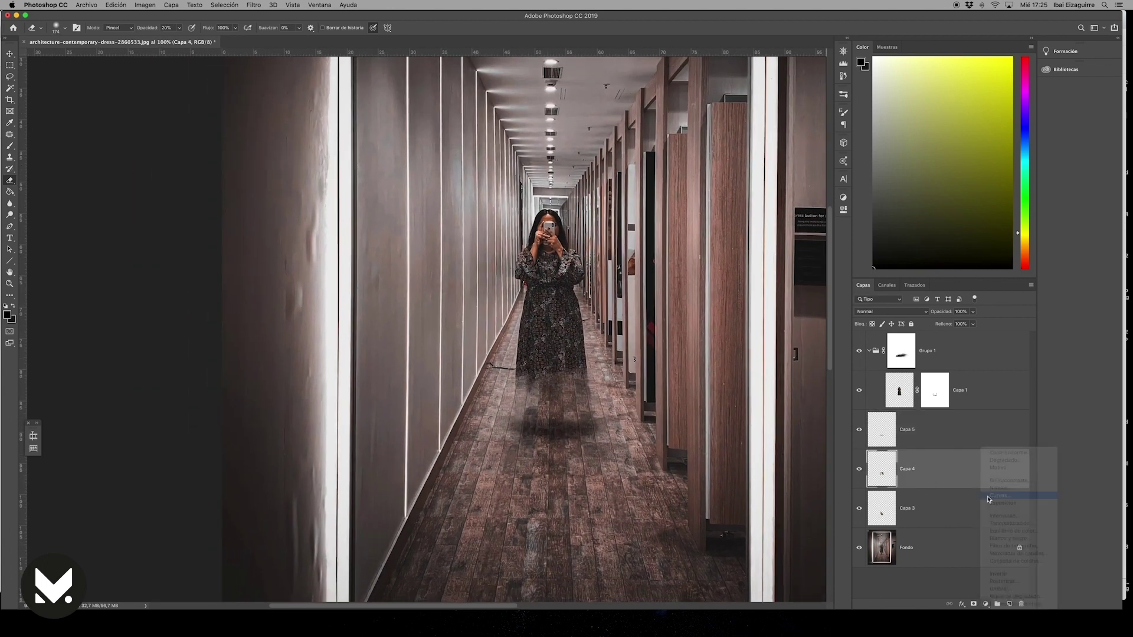
pyautogui.click(1004, 514)
pyautogui.hotkey('ctrl', 'd')
pyautogui.hotkey('ctrl', 'i')
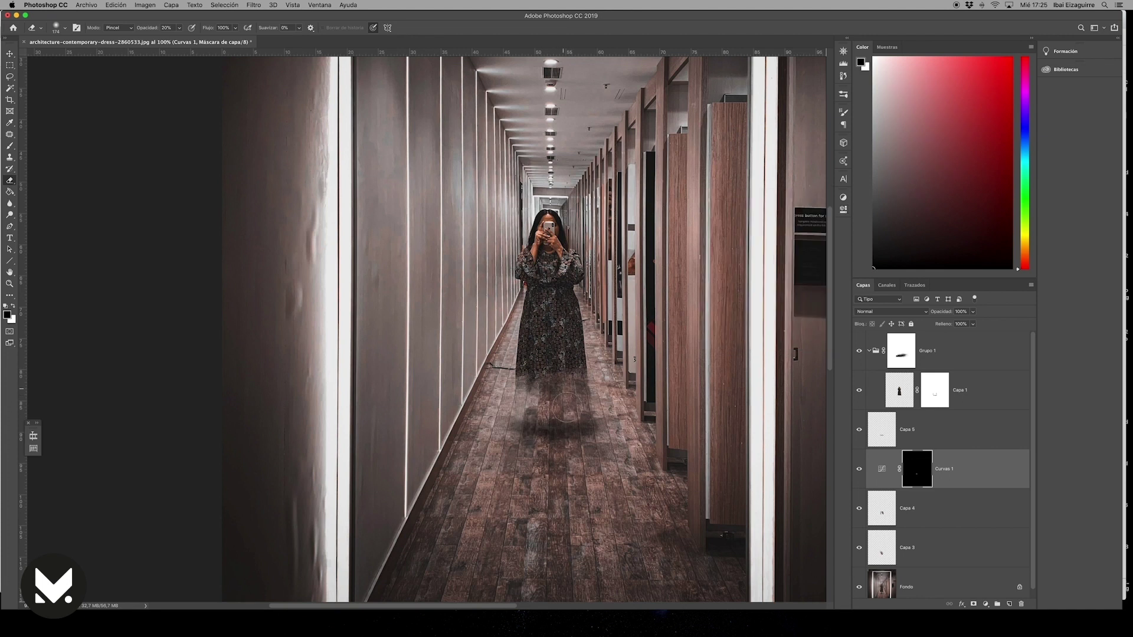
pyautogui.moveTo(519, 407); pyautogui.dragTo(567, 425)
# - Hide the upper layers and, on new layer Capa 6, clone floor over the dress's lower-left edge
pyautogui.click(945, 430)
pyautogui.moveTo(860, 350); pyautogui.dragTo(860, 469)
pyautogui.scroll(5, 512, 378)
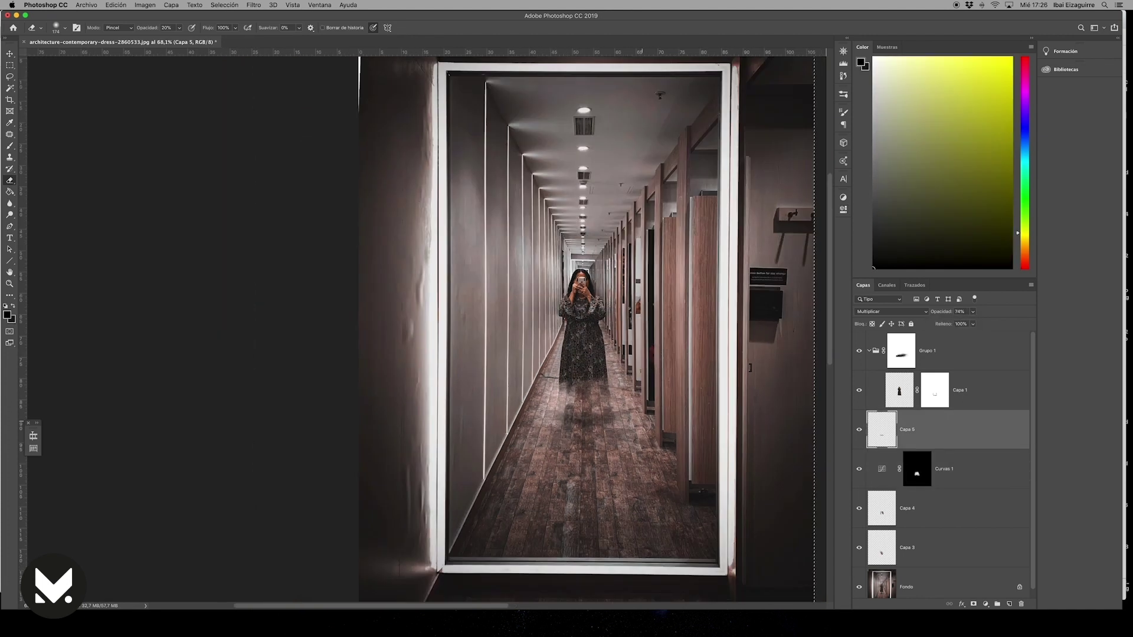
pyautogui.hotkey('alt', '[')
pyautogui.hotkey('alt', '[')
pyautogui.press('s')
pyautogui.scroll(1, 513, 377)
pyautogui.hotkey('ctrl', 'shift', 'alt', 'n')
pyautogui.moveTo(488, 324); pyautogui.dragTo(495, 245)
pyautogui.scroll(3, 493, 242)
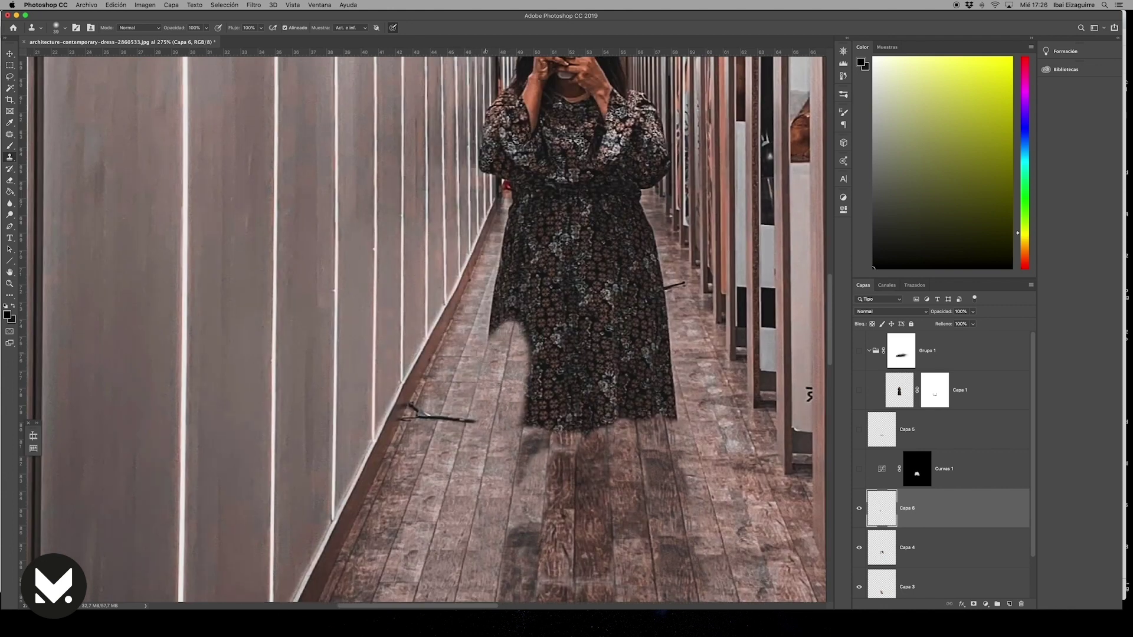
# - Scroll the canvas to inspect the ghost woman's cut-out alone on transparency
pyautogui.scroll(-3, 496, 313)
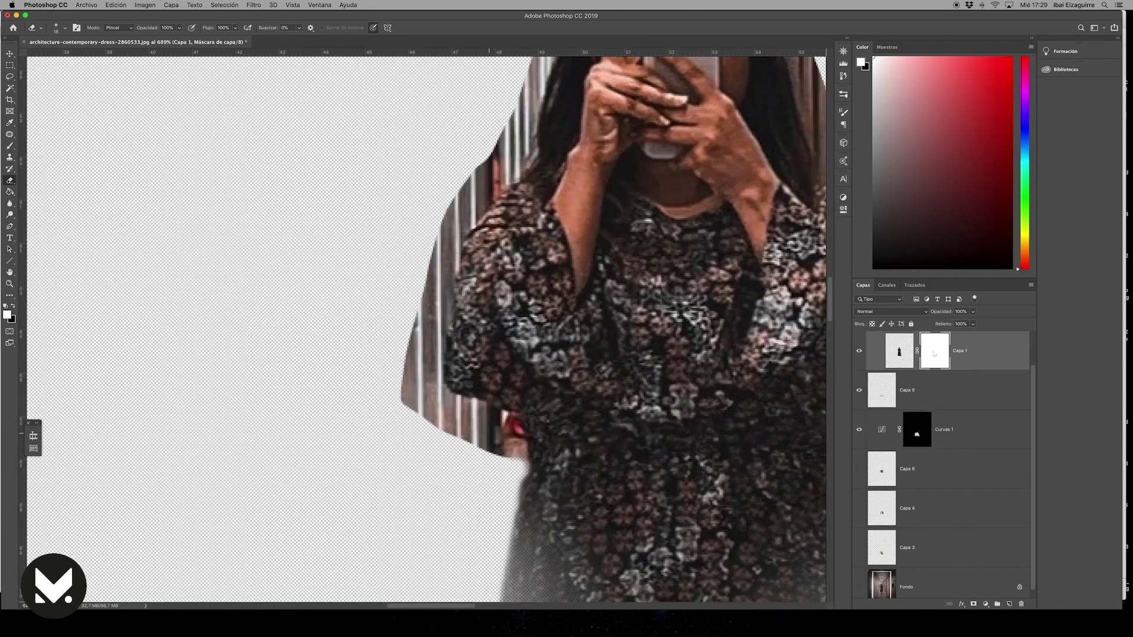
# - Erase leftover corridor stripes from the dress's left edge, the hair's left edge and beside the head
pyautogui.moveTo(472, 183)
pyautogui.mouseDown()
pyautogui.moveTo(437, 331)
pyautogui.moveTo(468, 421)
pyautogui.mouseUp()
pyautogui.scroll(5, 468, 421)
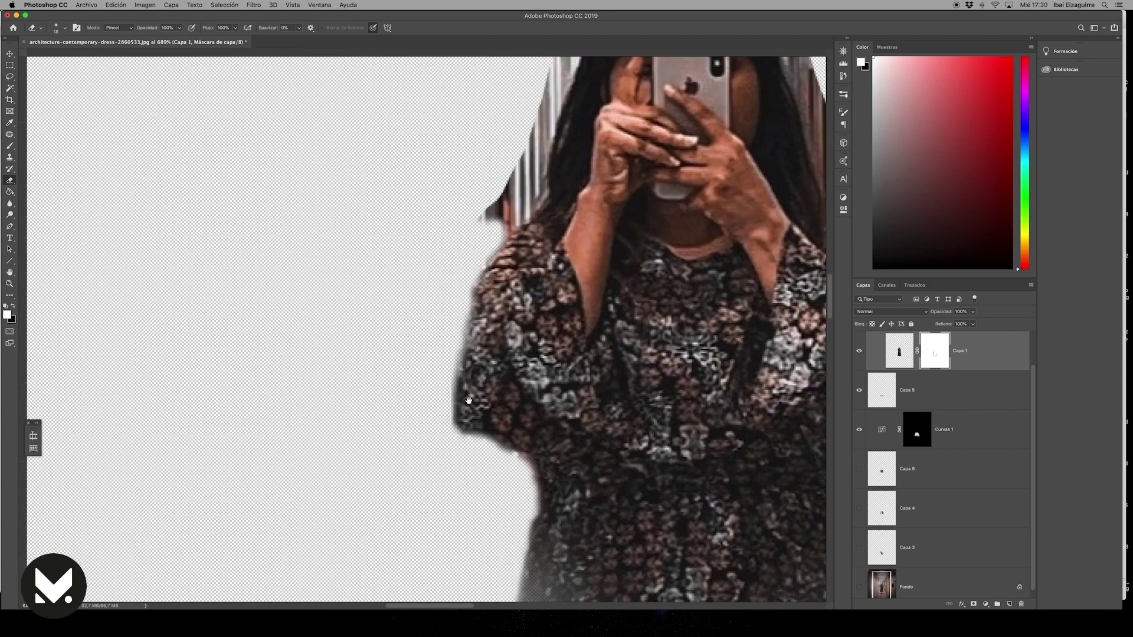
pyautogui.scroll(3, 502, 295)
pyautogui.moveTo(507, 348); pyautogui.dragTo(549, 154)
pyautogui.scroll(2, 549, 153)
pyautogui.moveTo(531, 260)
pyautogui.mouseDown()
pyautogui.moveTo(607, 158)
pyautogui.moveTo(679, 177)
pyautogui.mouseUp()
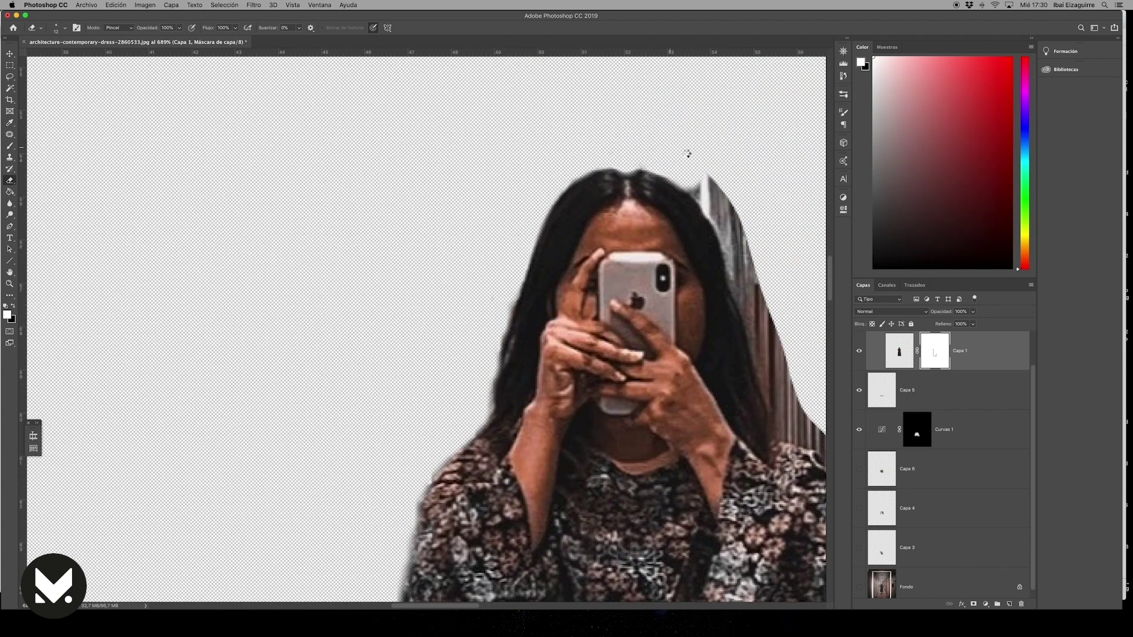
pyautogui.hscroll(4, 679, 177)
pyautogui.moveTo(531, 224)
pyautogui.mouseDown()
pyautogui.moveTo(585, 413)
pyautogui.moveTo(638, 490)
pyautogui.mouseUp()
pyautogui.hscroll(2, 590, 442)
pyautogui.scroll(-1, 590, 443)
# - Finish cleaning the edges, fit the image on screen, re-enable the corridor layers and group Capa 1
pyautogui.moveTo(538, 358); pyautogui.dragTo(614, 502)
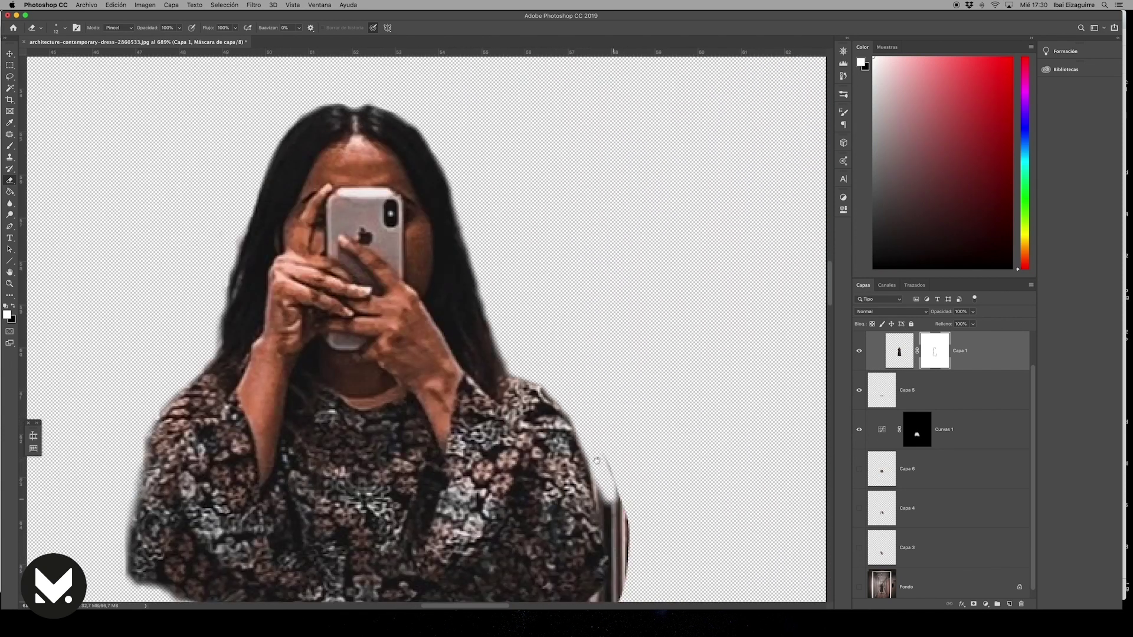
pyautogui.scroll(-5, 613, 502)
pyautogui.moveTo(543, 277); pyautogui.dragTo(608, 354)
pyautogui.scroll(-1, 608, 354)
pyautogui.moveTo(561, 310); pyautogui.dragTo(584, 410)
pyautogui.scroll(-5, 585, 410)
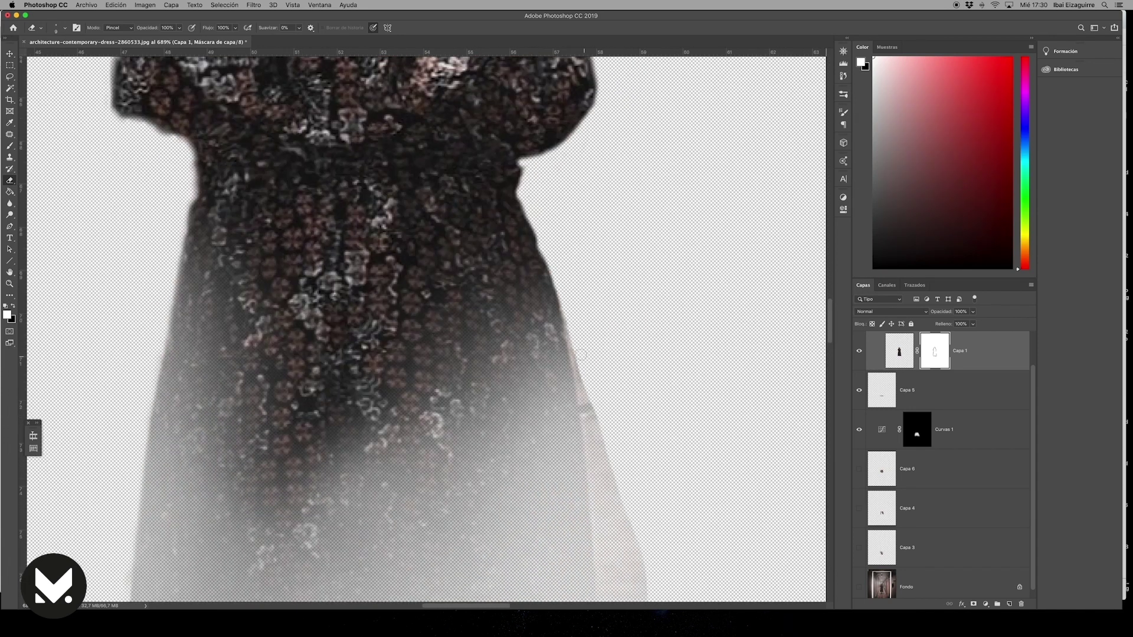
pyautogui.scroll(-5, 585, 410)
pyautogui.scroll(-5, 584, 410)
pyautogui.press('super+0')
pyautogui.moveTo(861, 472); pyautogui.dragTo(860, 587)
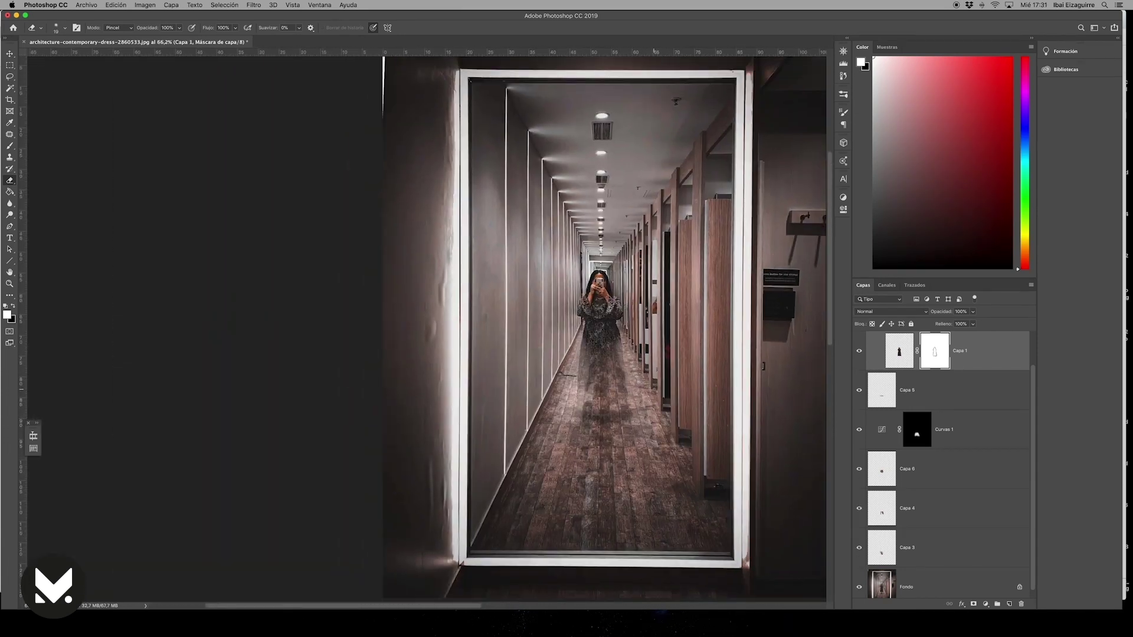
pyautogui.press('super+g')
pyautogui.scroll(5, 609, 366)
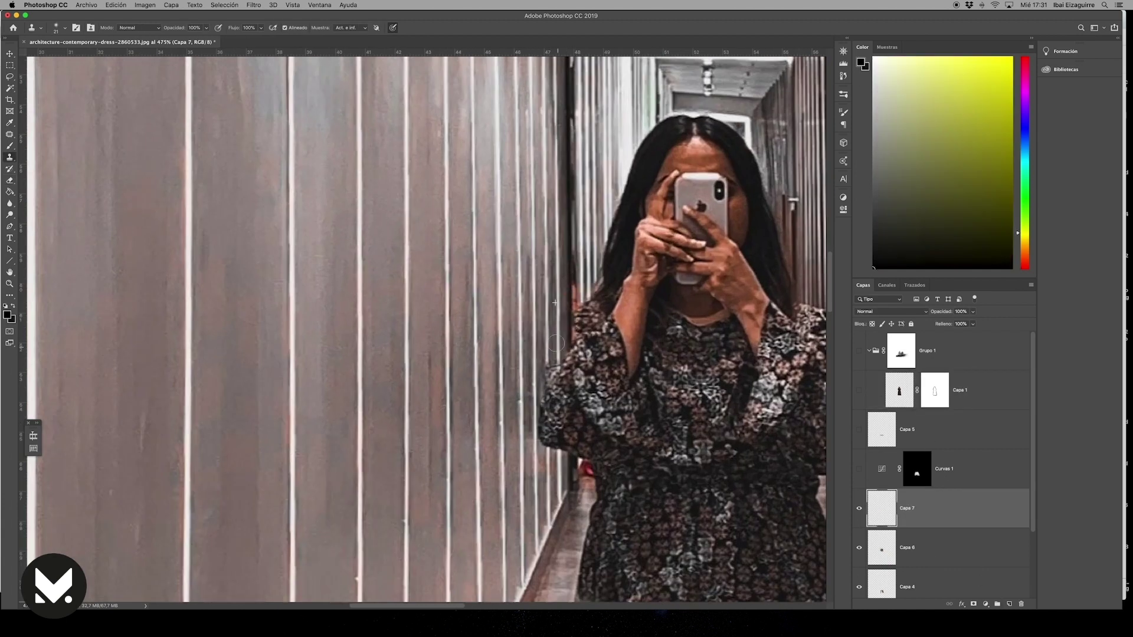
# - Clone corridor wall texture over the original dress's left edge on Capa 7
pyautogui.moveTo(556, 343); pyautogui.dragTo(550, 516)
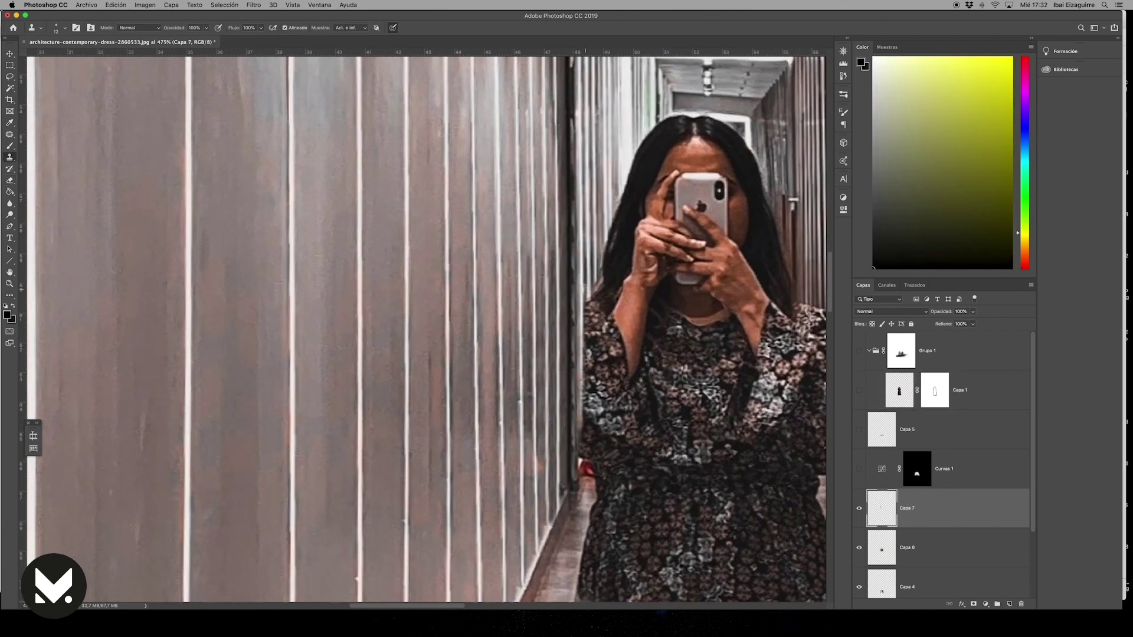
pyautogui.scroll(3, 592, 299)
pyautogui.scroll(-3, 592, 299)
pyautogui.scroll(1, 561, 354)
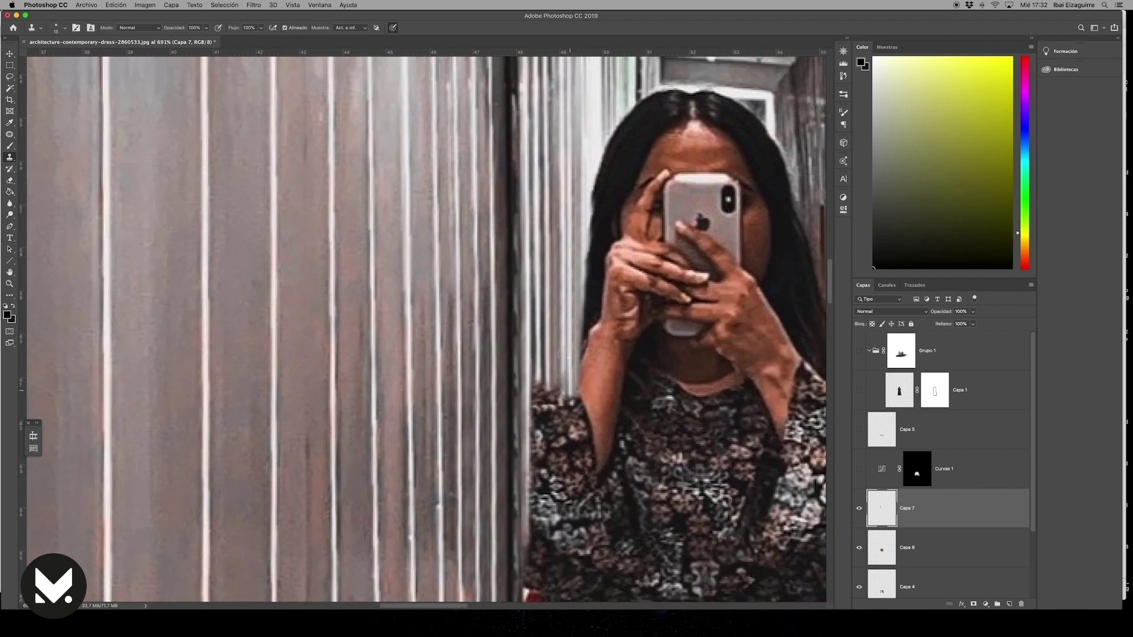
pyautogui.scroll(3, 537, 378)
pyautogui.scroll(3, 543, 354)
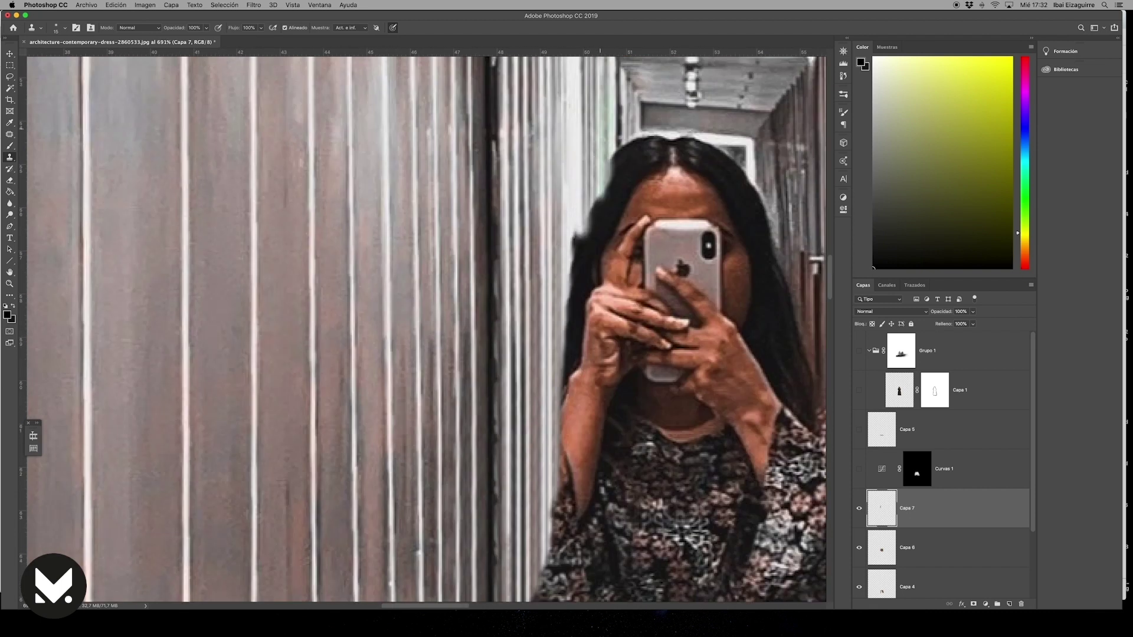
pyautogui.scroll(-2, 559, 394)
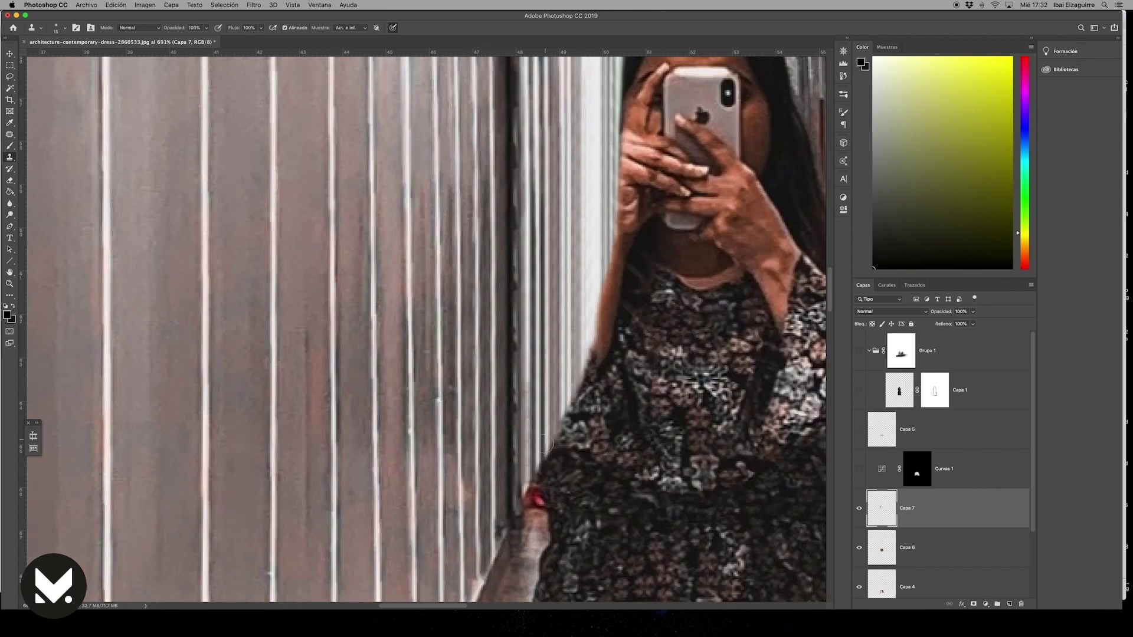
pyautogui.scroll(3, 578, 190)
pyautogui.scroll(-2, 564, 307)
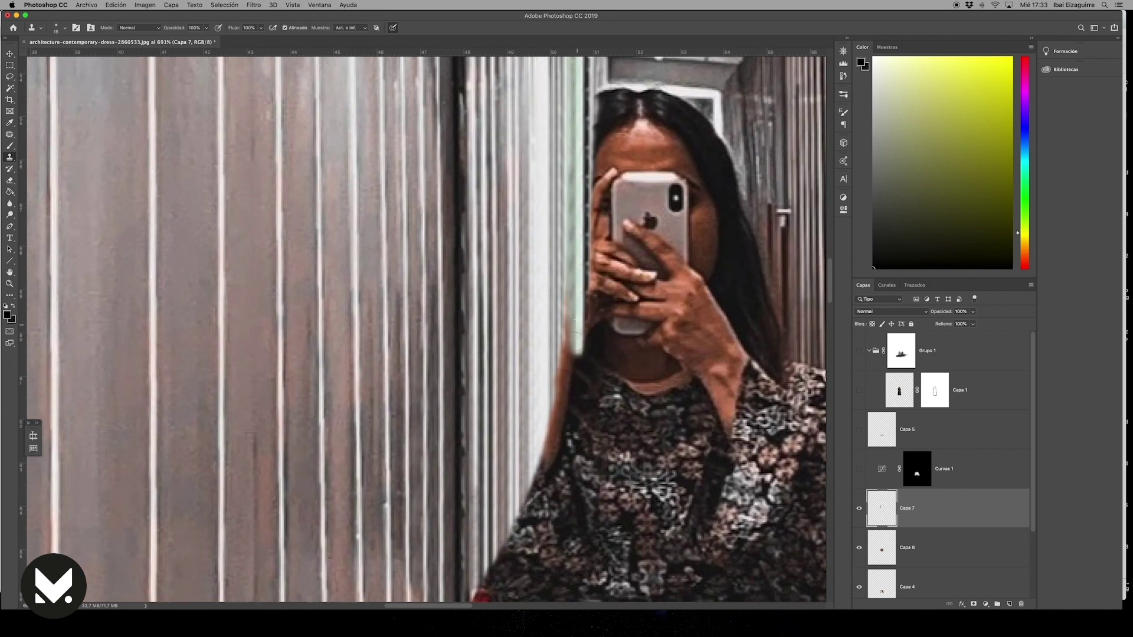
pyautogui.scroll(-3, 560, 354)
pyautogui.hscroll(5, 562, 340)
# - With a smaller clone brush, cover the sleeve's right edge and the dark hair strands beside the face and hand
pyautogui.moveTo(584, 331)
pyautogui.mouseDown()
pyautogui.moveTo(590, 425)
pyautogui.moveTo(573, 496)
pyautogui.moveTo(531, 236)
pyautogui.moveTo(539, 211)
pyautogui.mouseUp()
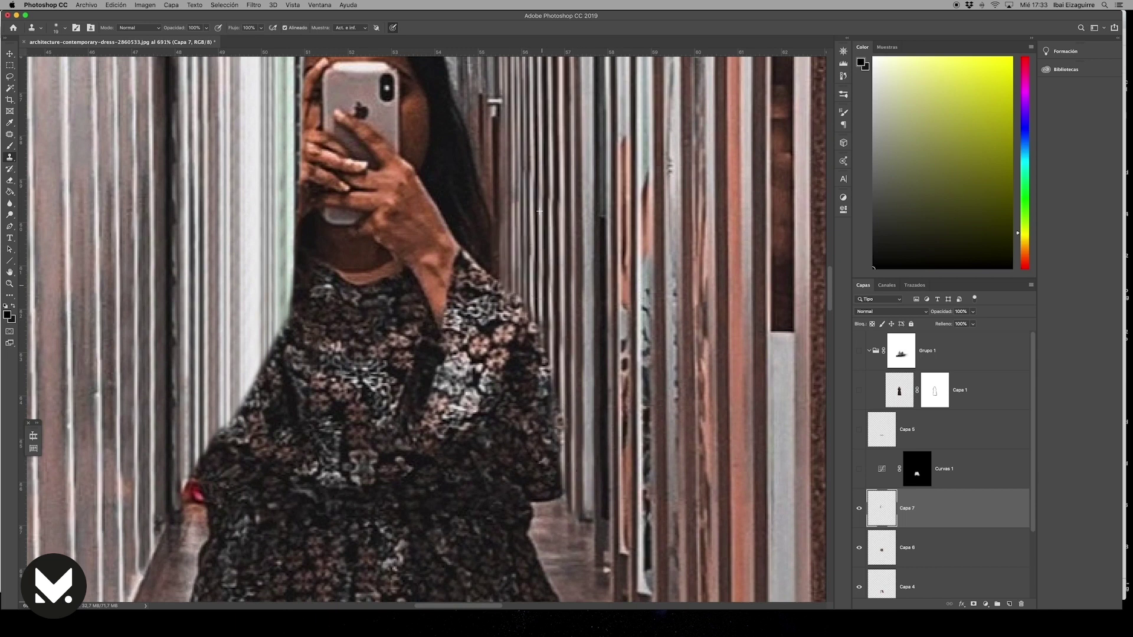
pyautogui.press('[')
pyautogui.scroll(3, 567, 237)
pyautogui.hscroll(-2, 567, 237)
pyautogui.press('[')
pyautogui.scroll(3, 559, 265)
pyautogui.hscroll(-2, 559, 222)
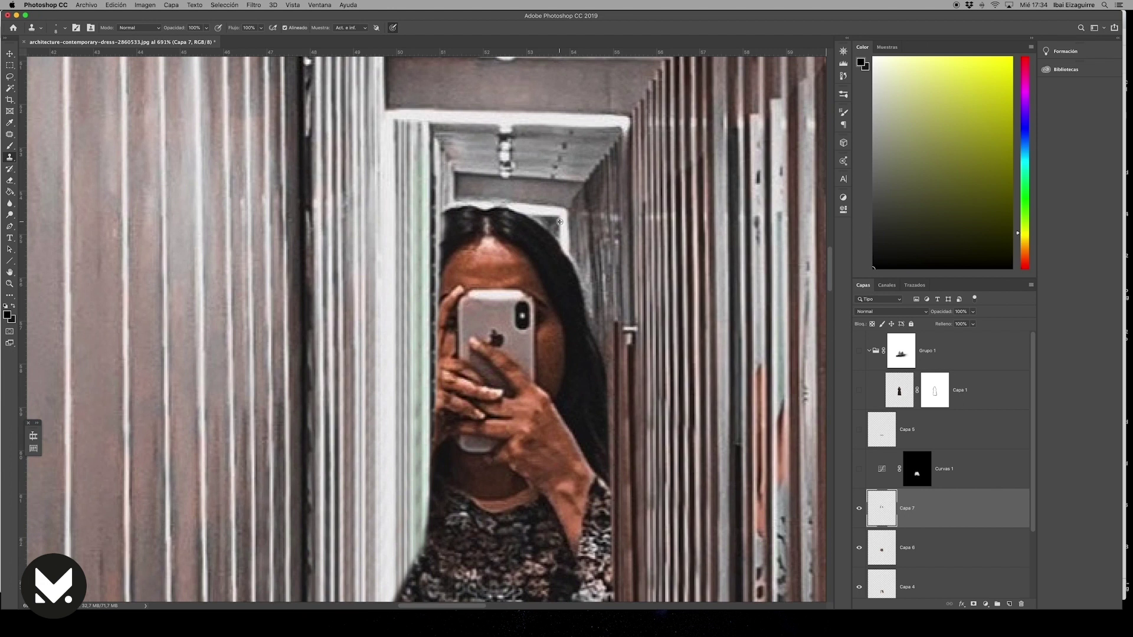
pyautogui.moveTo(579, 264); pyautogui.dragTo(573, 337)
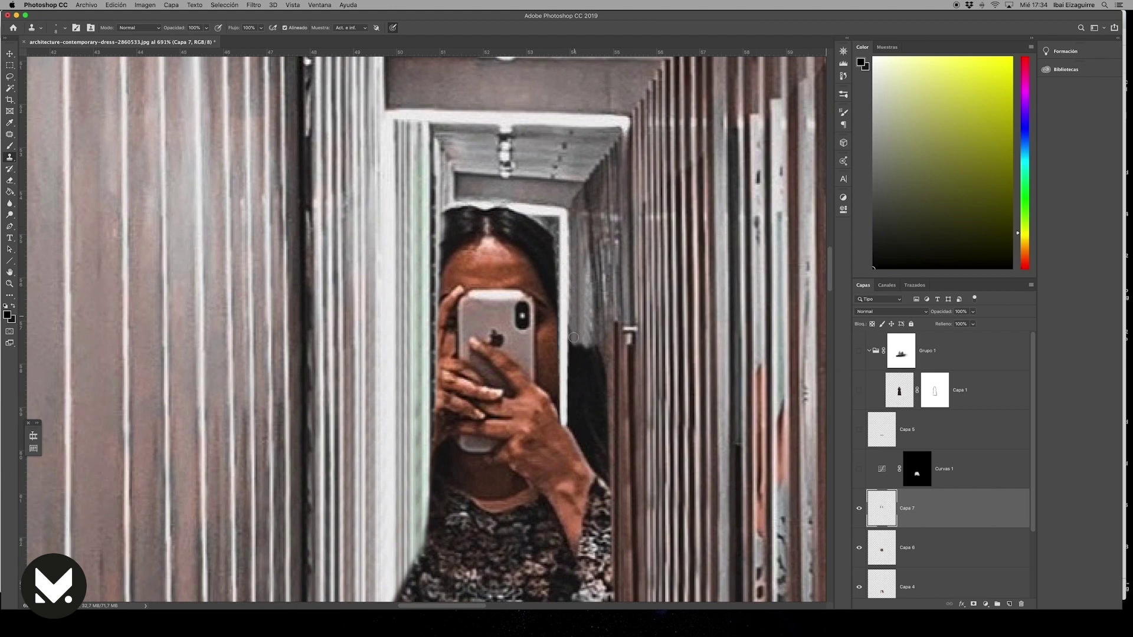
pyautogui.moveTo(583, 418); pyautogui.dragTo(584, 466)
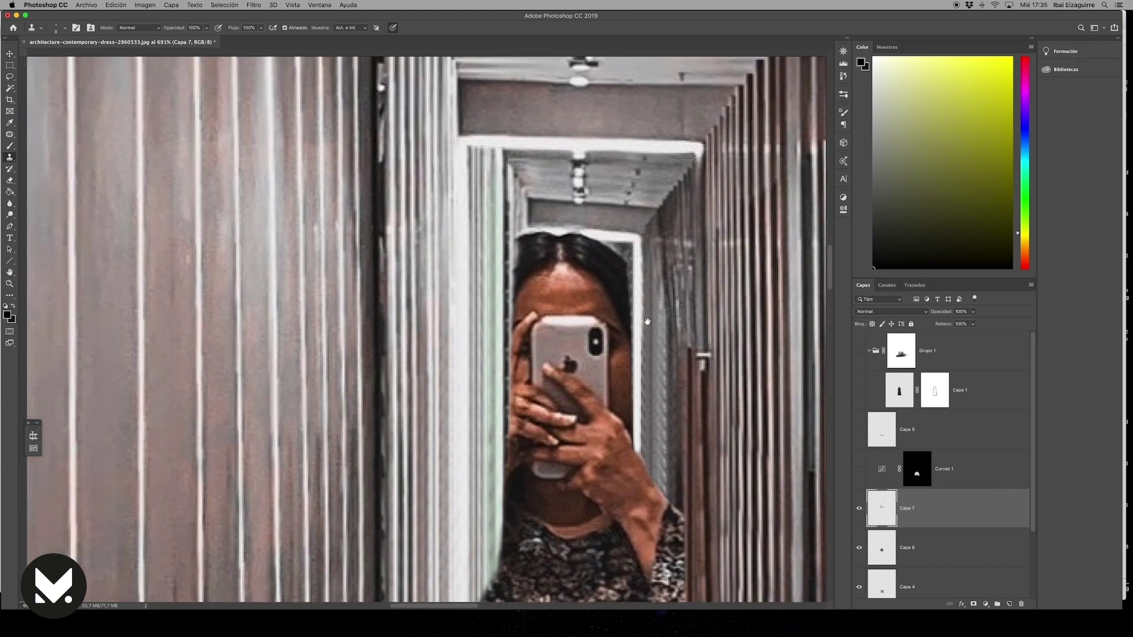
pyautogui.scroll(3, 597, 257)
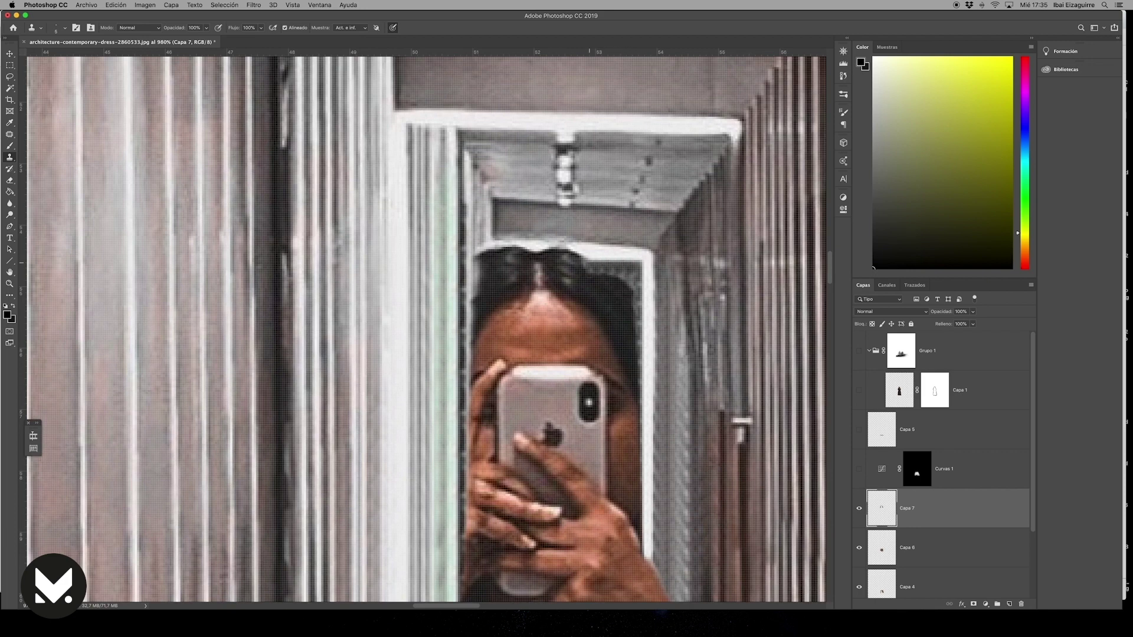
# - Clone over the remaining hair at the left of the woman's head
pyautogui.moveTo(484, 218); pyautogui.dragTo(481, 405)
pyautogui.keyDown('alt'); pyautogui.scroll(-5, 481, 405); pyautogui.keyUp('alt')
pyautogui.press('r')
pyautogui.keyDown('alt'); pyautogui.scroll(-3, 489, 279); pyautogui.keyUp('alt')
# - Turn the hidden layers back on and select the ghost group and floor clone layer
pyautogui.keyDown('alt'); pyautogui.click(859, 509); pyautogui.keyUp('alt')
pyautogui.click(952, 355)
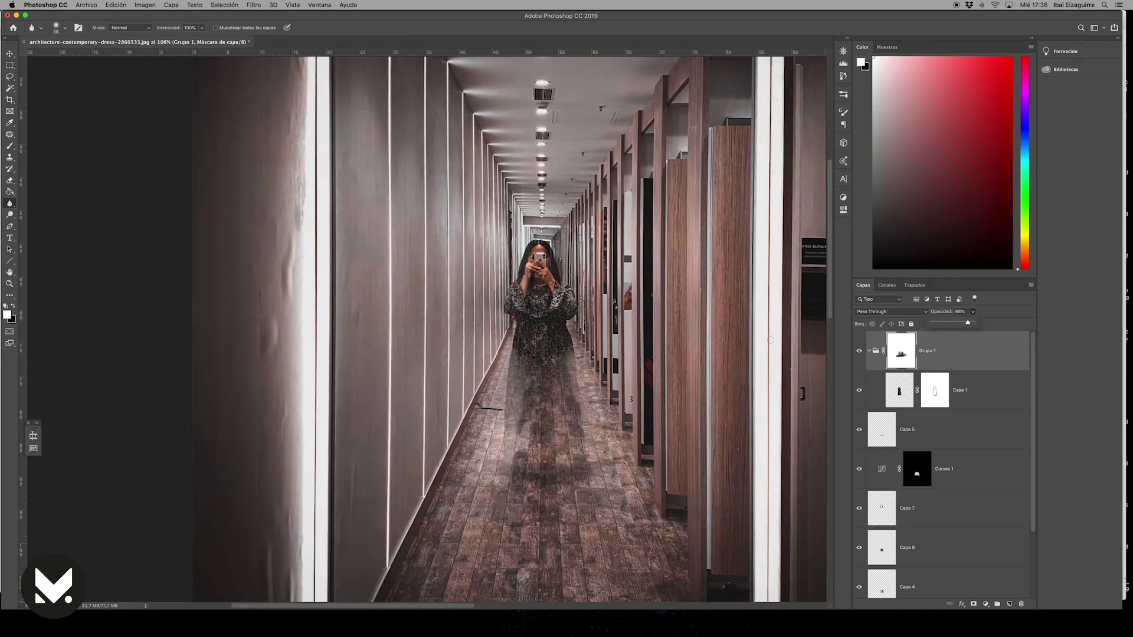
pyautogui.keyDown('alt'); pyautogui.scroll(-3, 672, 360); pyautogui.keyUp('alt')
pyautogui.keyDown('alt'); pyautogui.scroll(3, 422, 413); pyautogui.keyUp('alt')
pyautogui.keyDown('alt'); pyautogui.scroll(3, 422, 413); pyautogui.keyUp('alt')
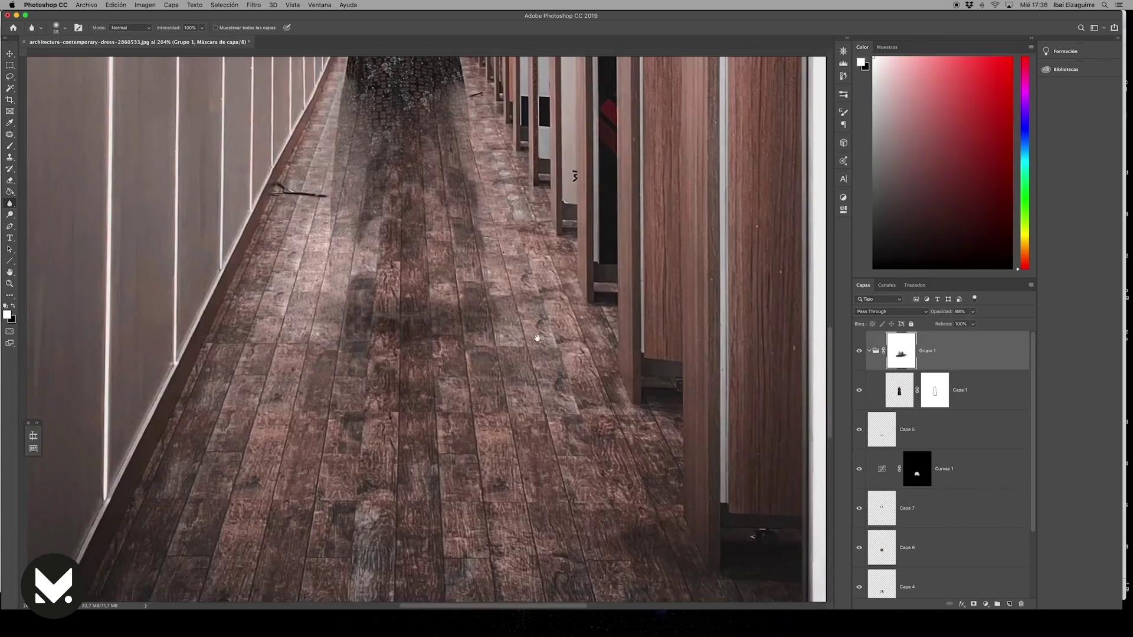
pyautogui.press('s')
pyautogui.click(909, 548)
# - Collapse the ghost group and add a Curves adjustment layer on top
pyautogui.keyDown('alt'); pyautogui.scroll(-1, 541, 201); pyautogui.keyUp('alt')
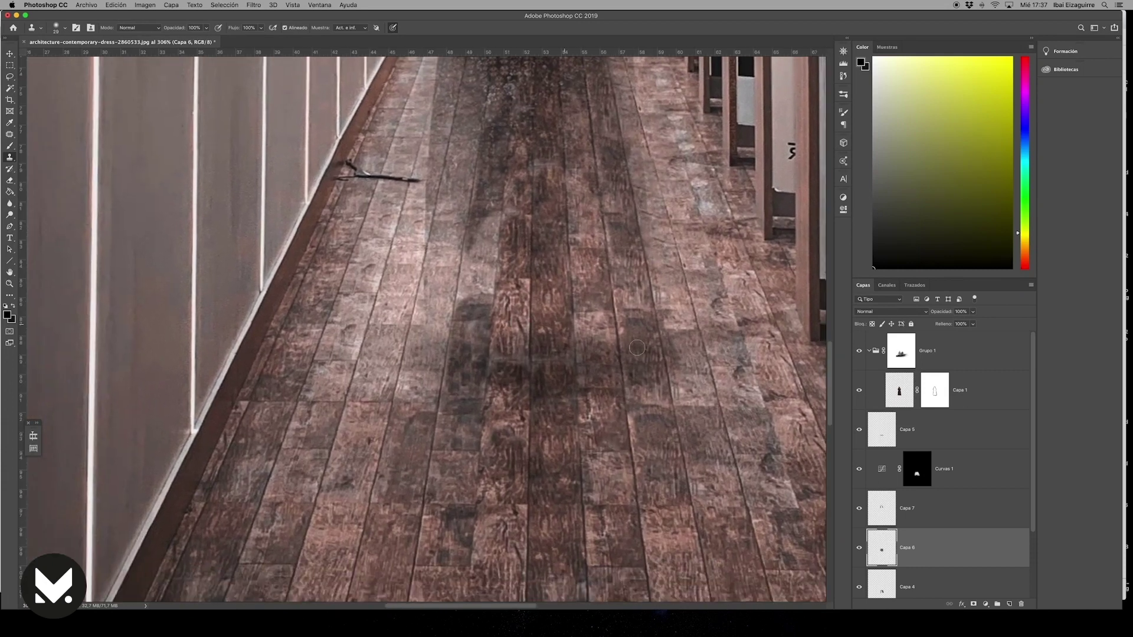
pyautogui.click(917, 470)
pyautogui.keyDown('alt'); pyautogui.scroll(-3, 747, 423); pyautogui.keyUp('alt')
pyautogui.keyDown('alt'); pyautogui.scroll(-1, 747, 422); pyautogui.keyUp('alt')
pyautogui.click(927, 351)
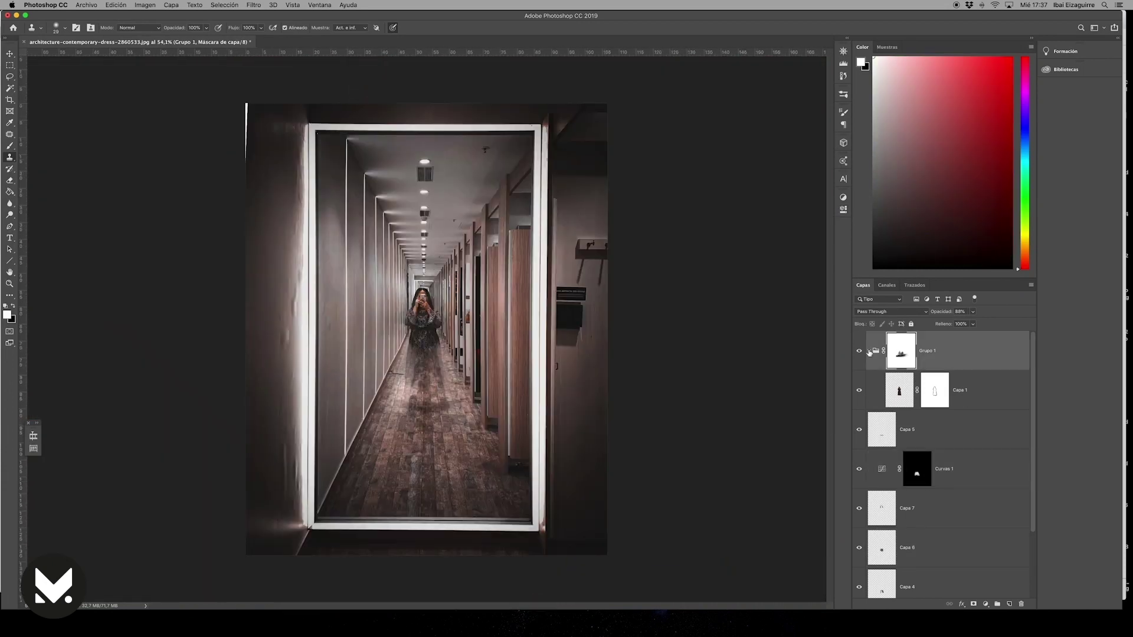
pyautogui.click(870, 350)
pyautogui.click(986, 604)
# - Lower the curve's top point to darken the image, erasing the darkening around the woman
pyautogui.click(1004, 495)
pyautogui.moveTo(818, 245); pyautogui.dragTo(824, 285)
pyautogui.press('e')
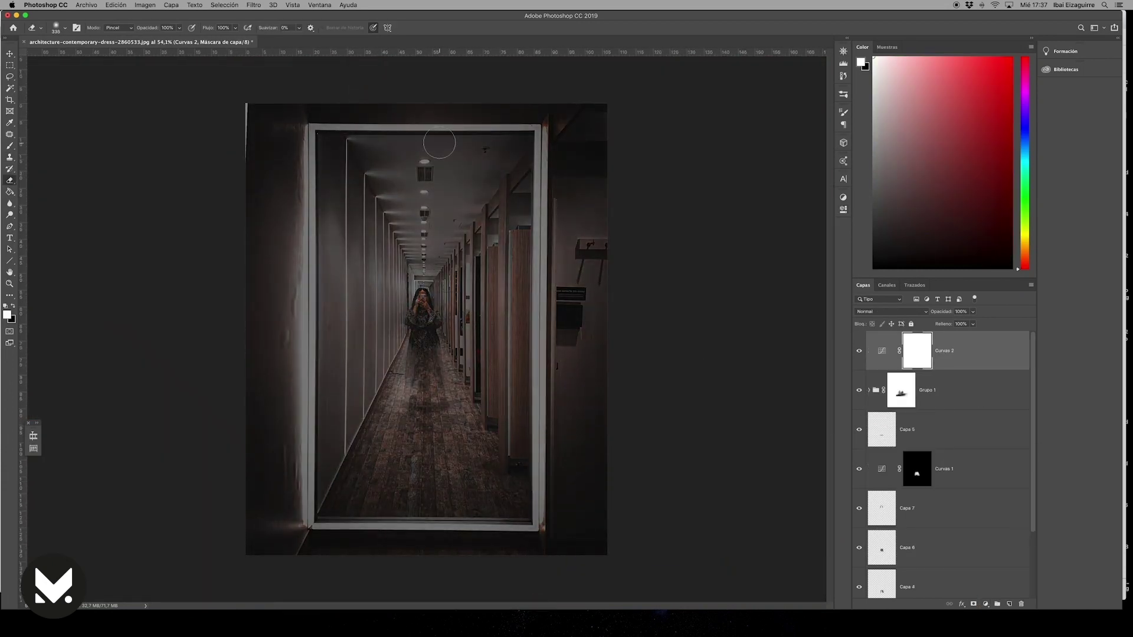
pyautogui.moveTo(422, 324)
pyautogui.mouseDown()
pyautogui.moveTo(416, 383)
pyautogui.moveTo(519, 356)
pyautogui.moveTo(329, 253)
pyautogui.mouseUp()
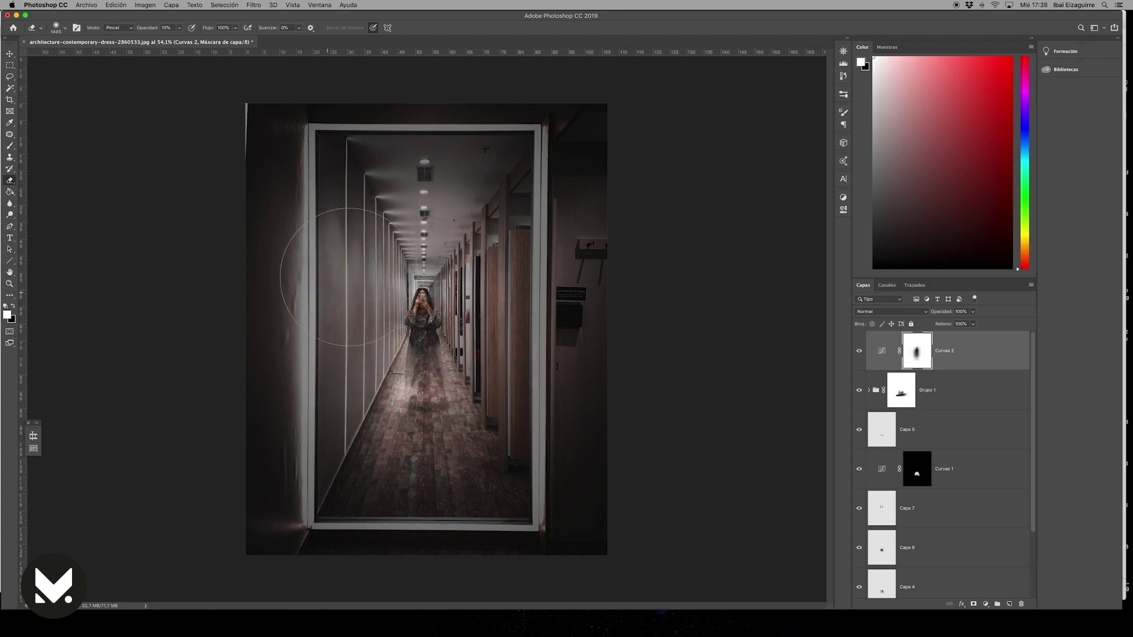
# - Add Intensidad and Levels adjustments above the woman's layer inside Grupo 1
pyautogui.click(869, 391)
pyautogui.click(900, 430)
pyautogui.click(986, 603)
pyautogui.click(1006, 516)
pyautogui.click(986, 604)
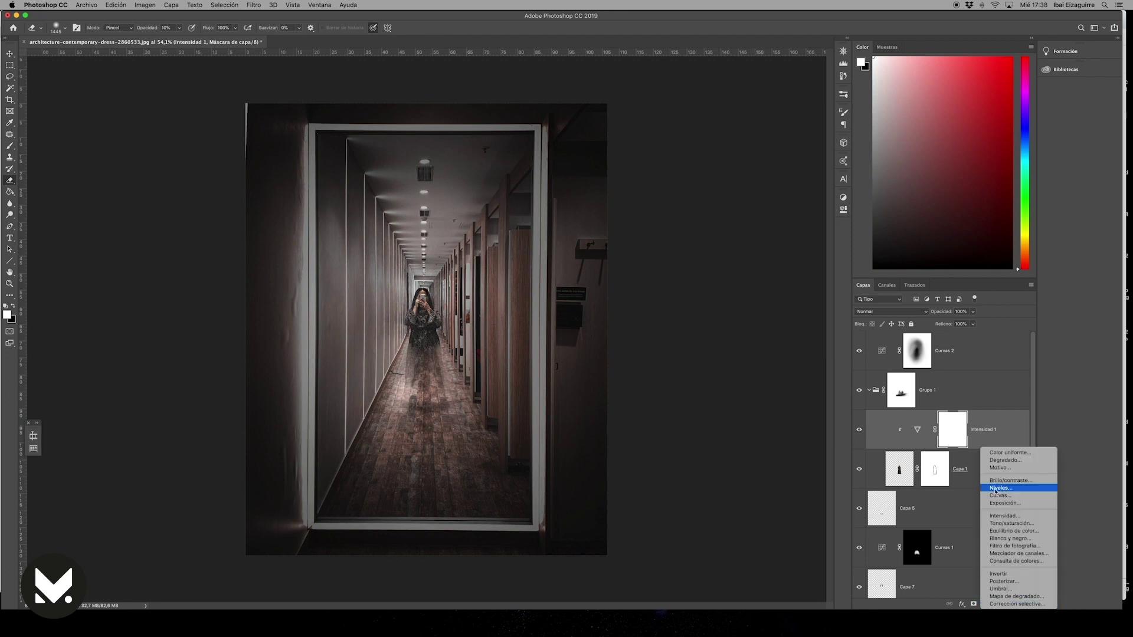
pyautogui.click(1003, 490)
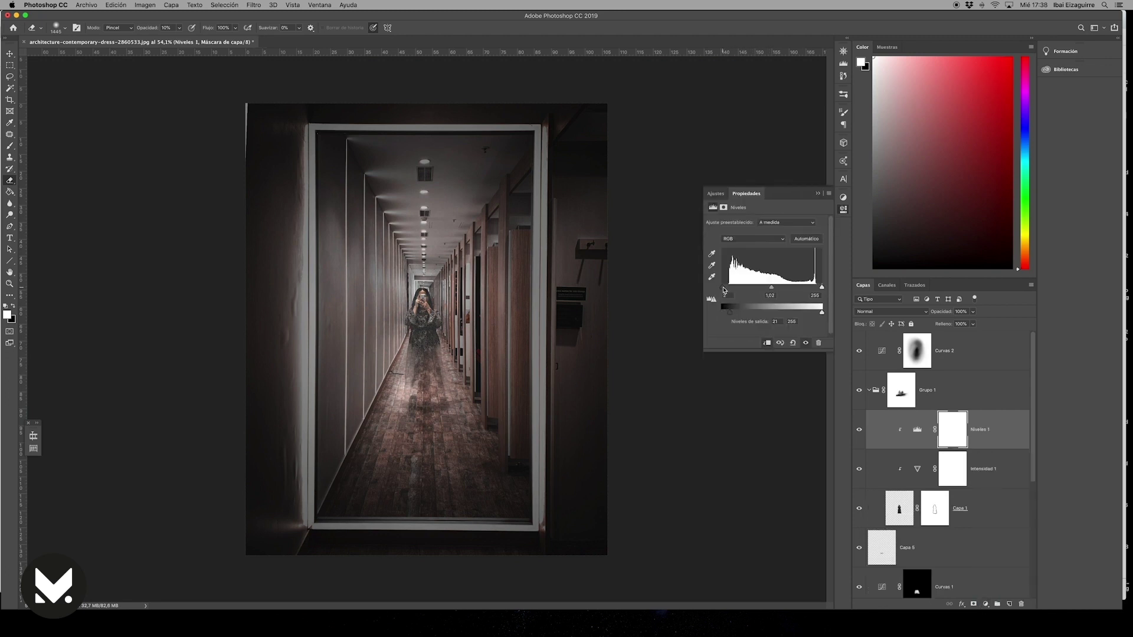
# - Select Grupo 1's layer mask to fade the woman
pyautogui.click(901, 390)
pyautogui.scroll(10, 425, 312)
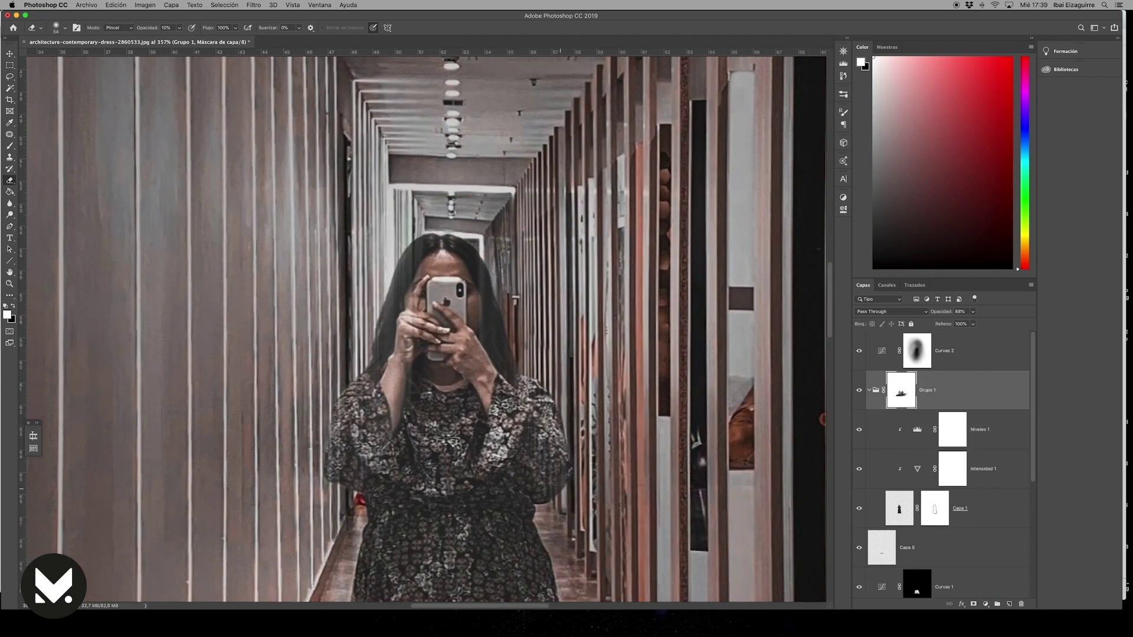
pyautogui.scroll(-10, 649, 428)
# - Add a Verde Photo Filter at 51% density and a Brightness/Contrast adjustment
pyautogui.press('v')
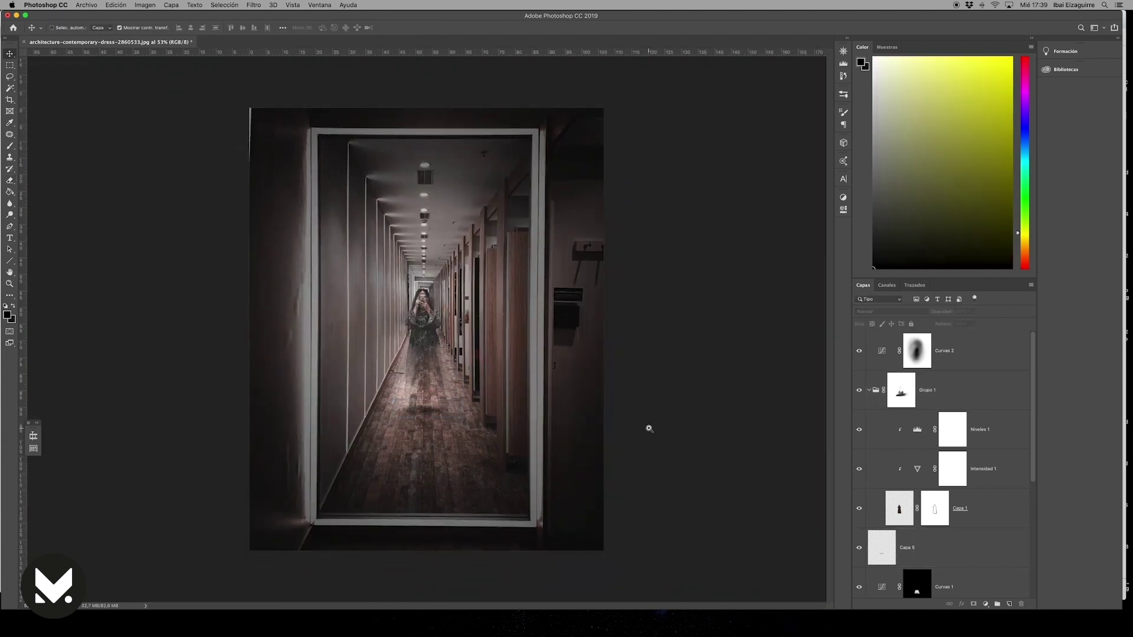
pyautogui.click(985, 604)
pyautogui.click(1012, 539)
pyautogui.click(776, 222)
pyautogui.click(762, 281)
pyautogui.moveTo(739, 258); pyautogui.dragTo(785, 258)
pyautogui.click(986, 604)
pyautogui.click(1003, 456)
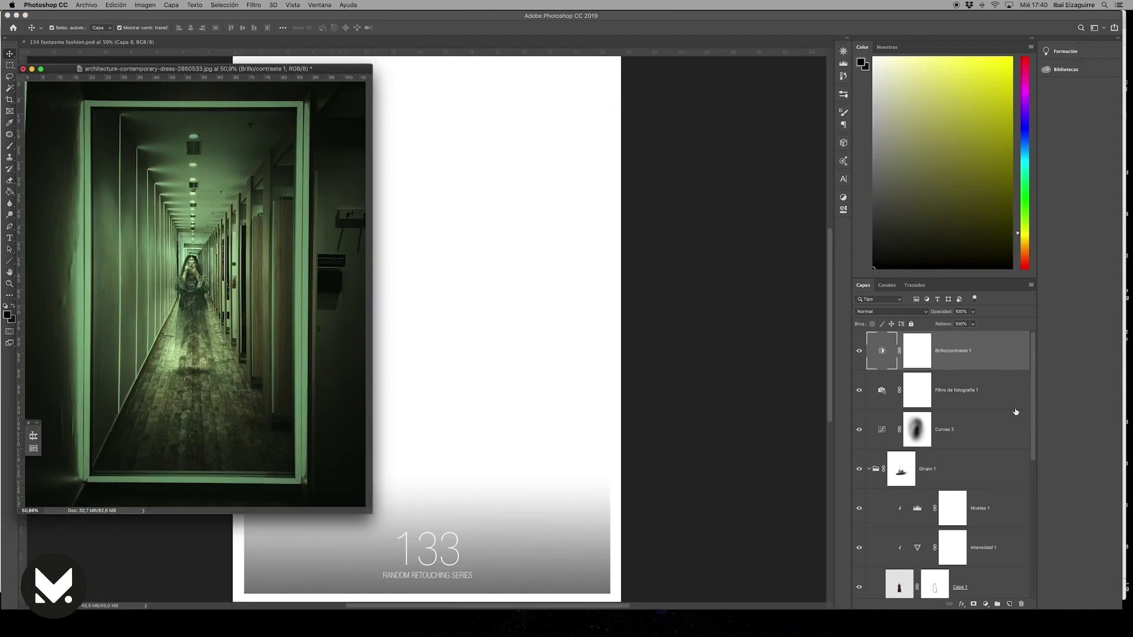
# - Drag the corridor image into the 134 poster and scale it to fill the frame
pyautogui.moveTo(1016, 411); pyautogui.dragTo(428, 329)
pyautogui.hotkey('ctrl', 't')
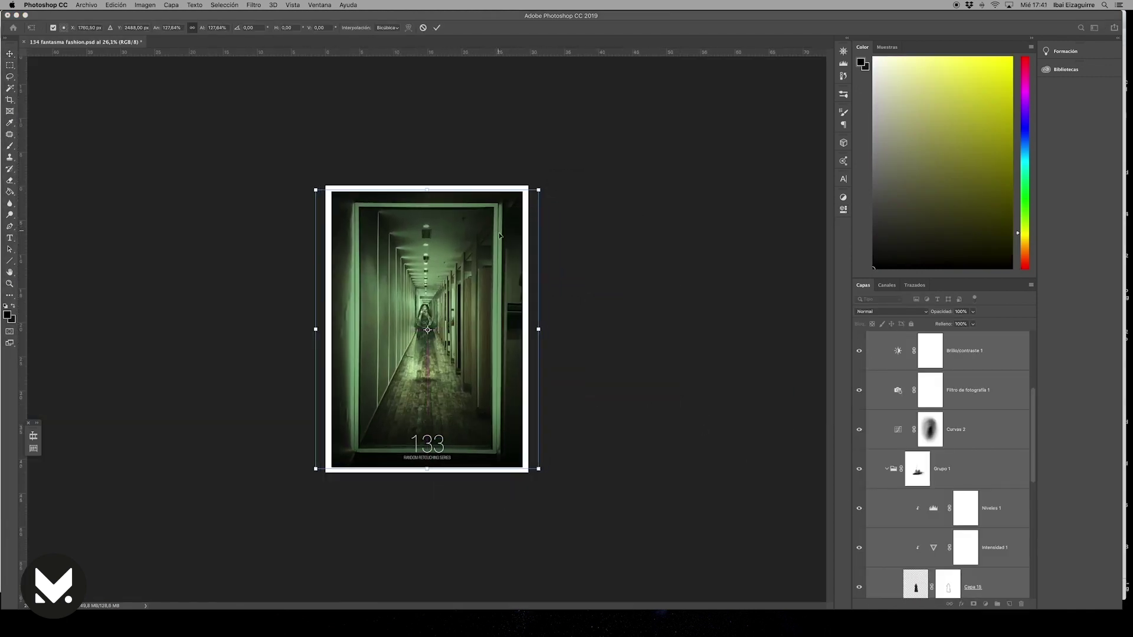
pyautogui.moveTo(539, 469); pyautogui.dragTo(546, 475)
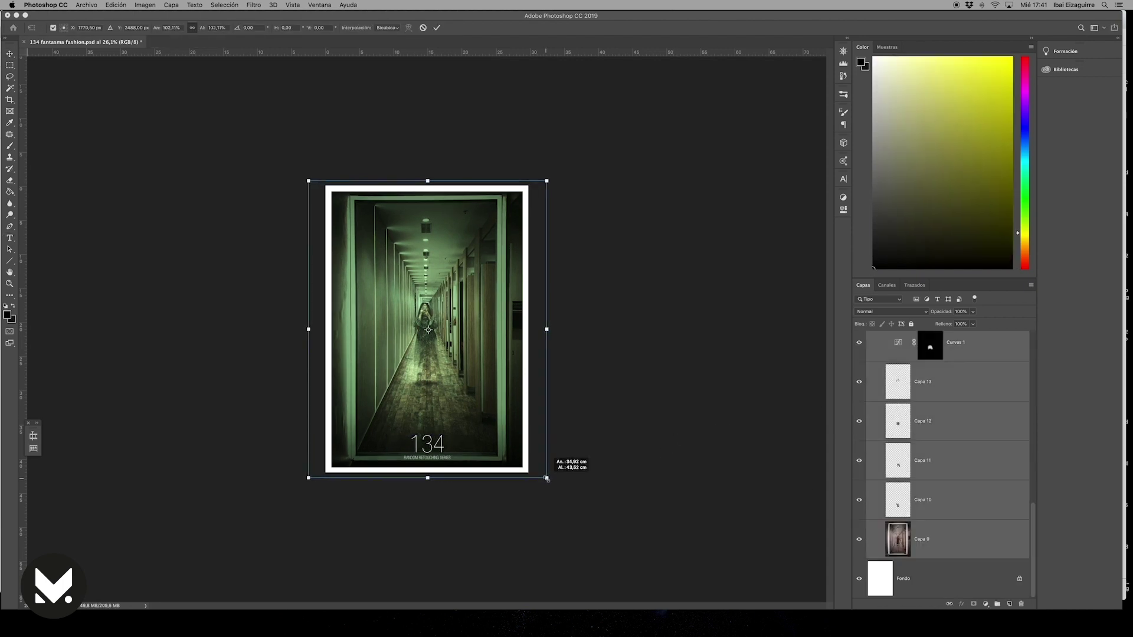
pyautogui.press('Return')
# - Convert the copied layers to a smart object and apply Camera Raw's Strong vignette preset
pyautogui.rightClick(924, 394)
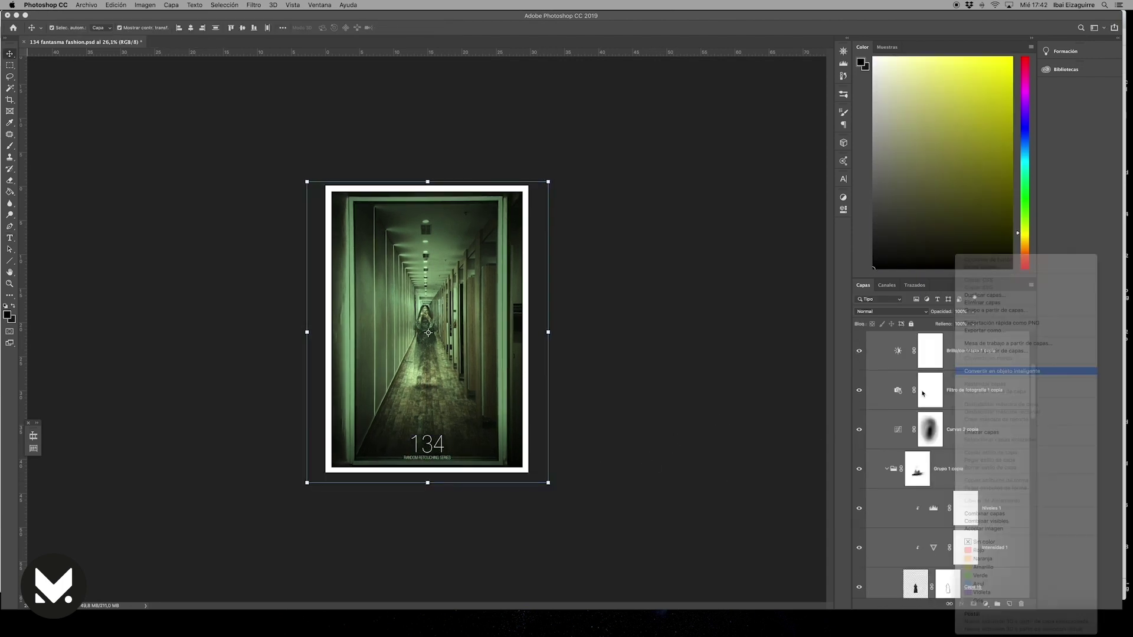
pyautogui.click(253, 5)
pyautogui.click(277, 69)
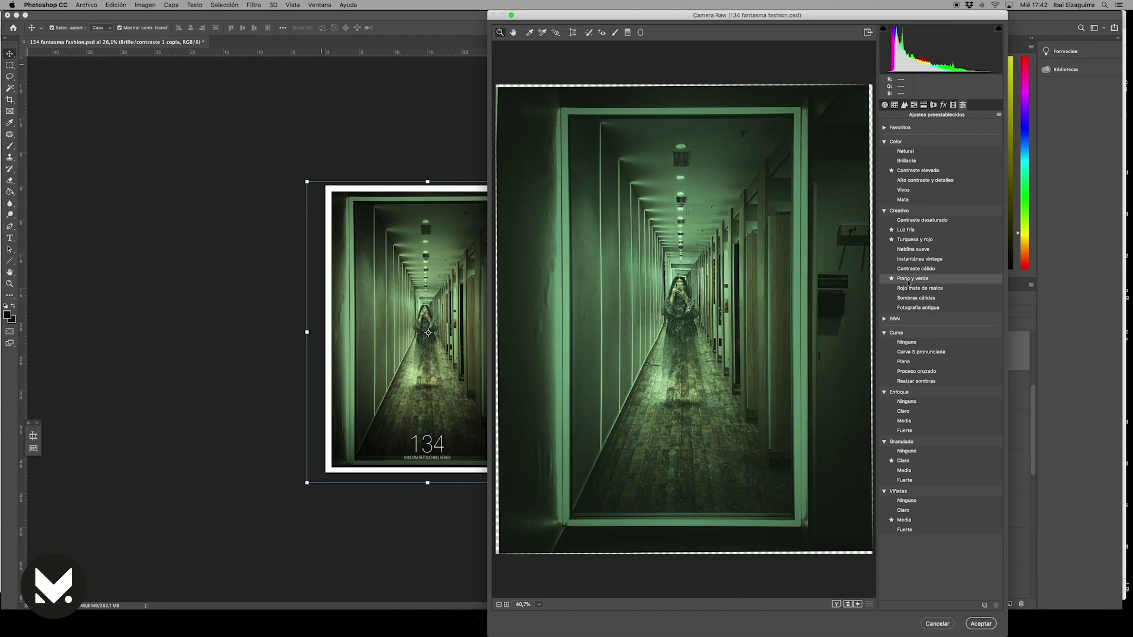
pyautogui.click(905, 529)
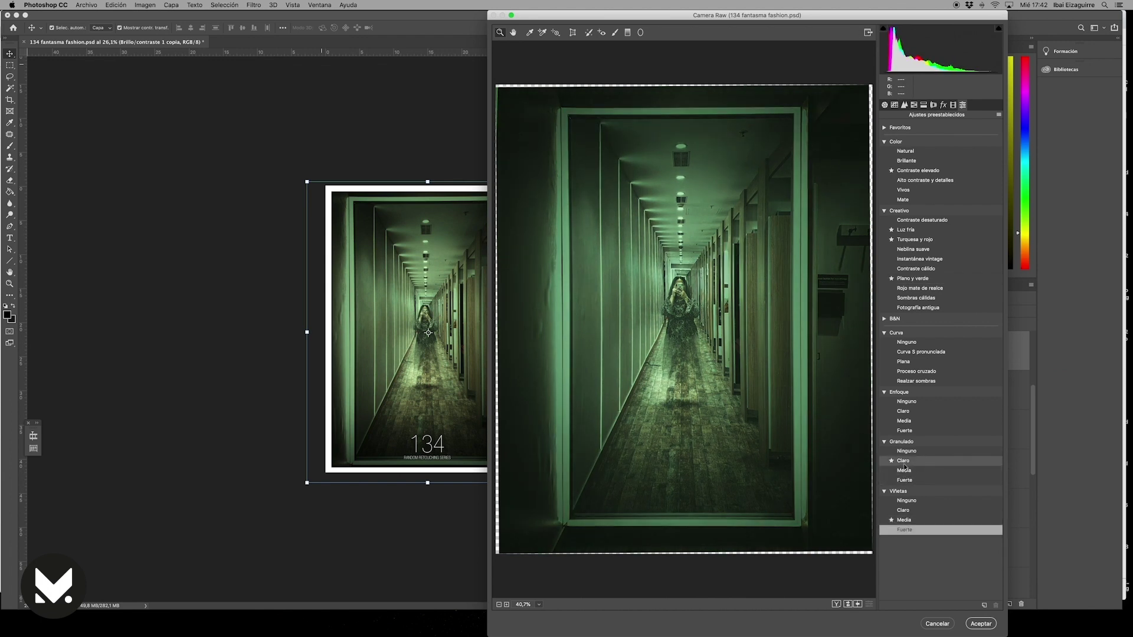
# - In Basic, add haze, lower exposure, whites +18, temperature +9, blacks -30, then apply
pyautogui.click(884, 106)
pyautogui.moveTo(940, 346); pyautogui.dragTo(922, 346)
pyautogui.moveTo(940, 237); pyautogui.dragTo(942, 241)
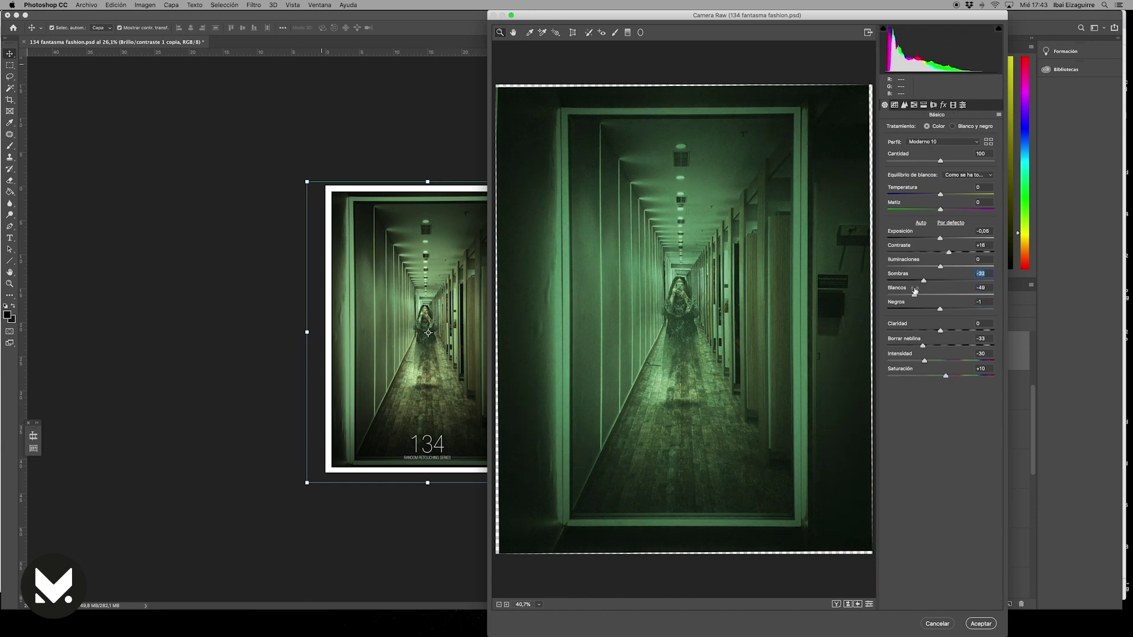
pyautogui.moveTo(915, 291); pyautogui.dragTo(950, 293)
pyautogui.moveTo(941, 238); pyautogui.dragTo(941, 240)
pyautogui.moveTo(944, 197); pyautogui.dragTo(947, 197)
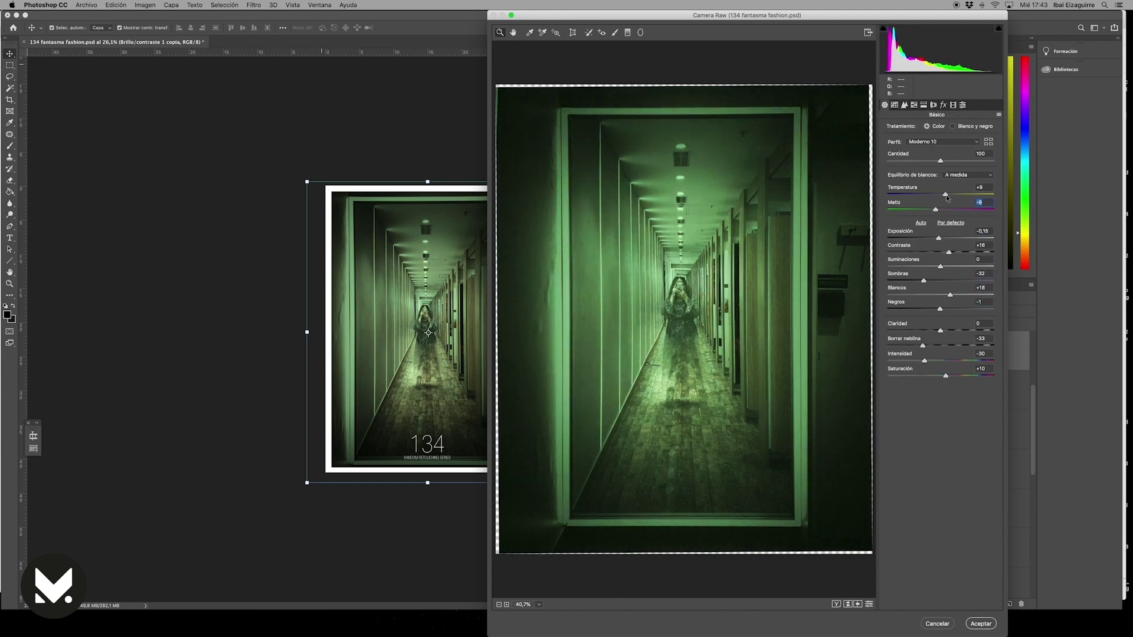
pyautogui.moveTo(940, 309)
pyautogui.mouseDown()
pyautogui.moveTo(925, 310)
pyautogui.moveTo(916, 346)
pyautogui.mouseUp()
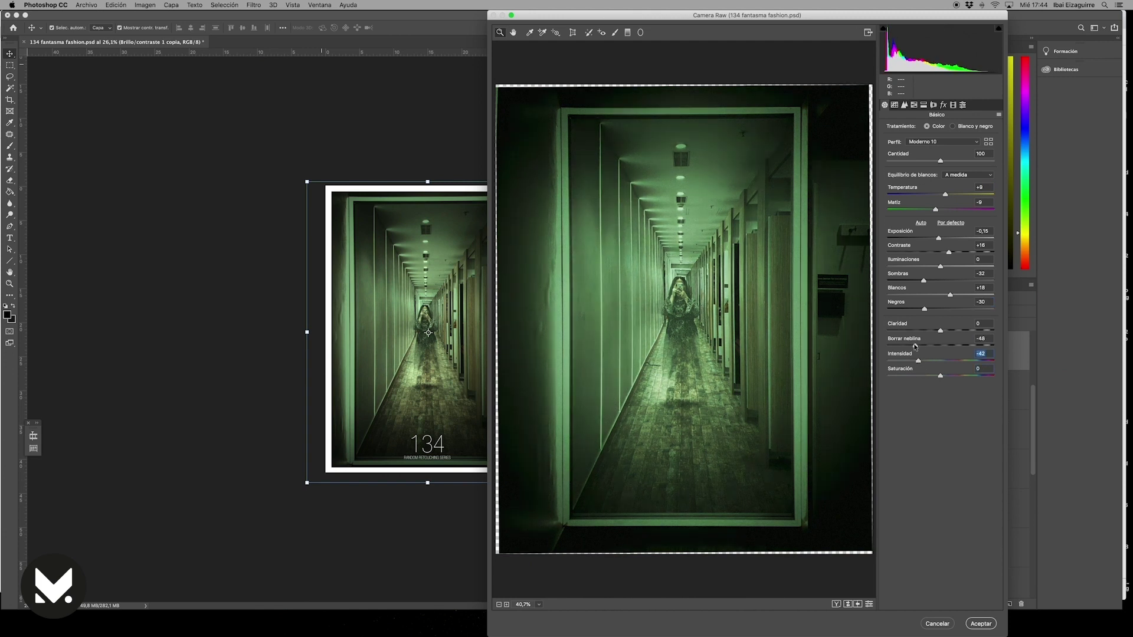
pyautogui.press('Return')
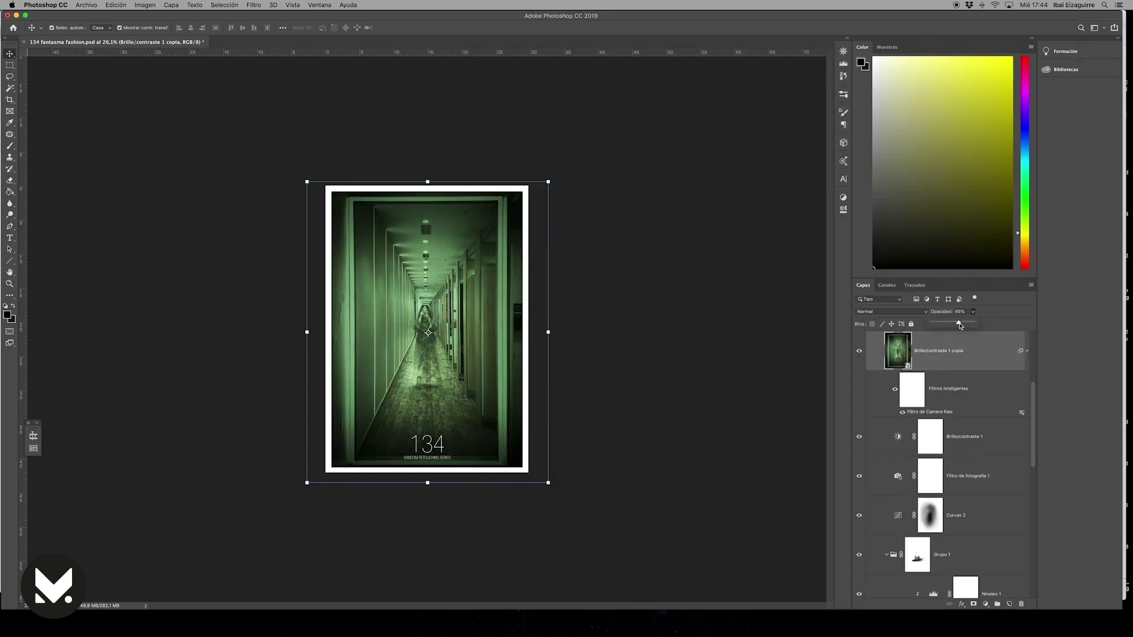
# - Create a new fog layer blended with Luminosidad
pyautogui.hotkey('ctrl', 'alt', 'shift', 'n')
pyautogui.scroll(3, 418, 334)
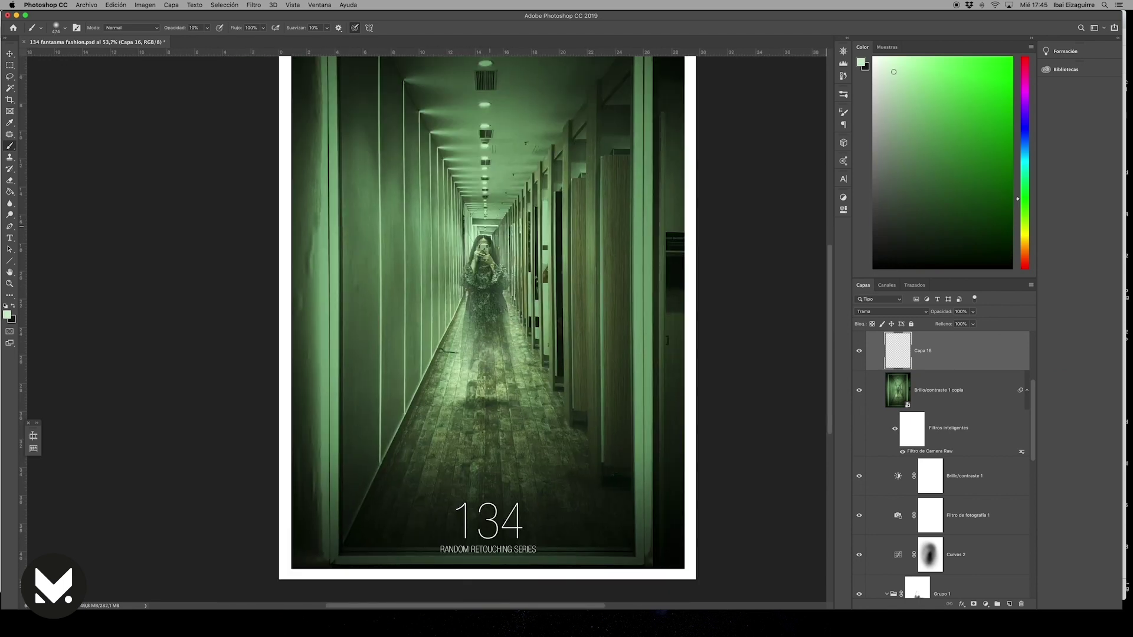
pyautogui.scroll(-2, 531, 354)
pyautogui.click(891, 311)
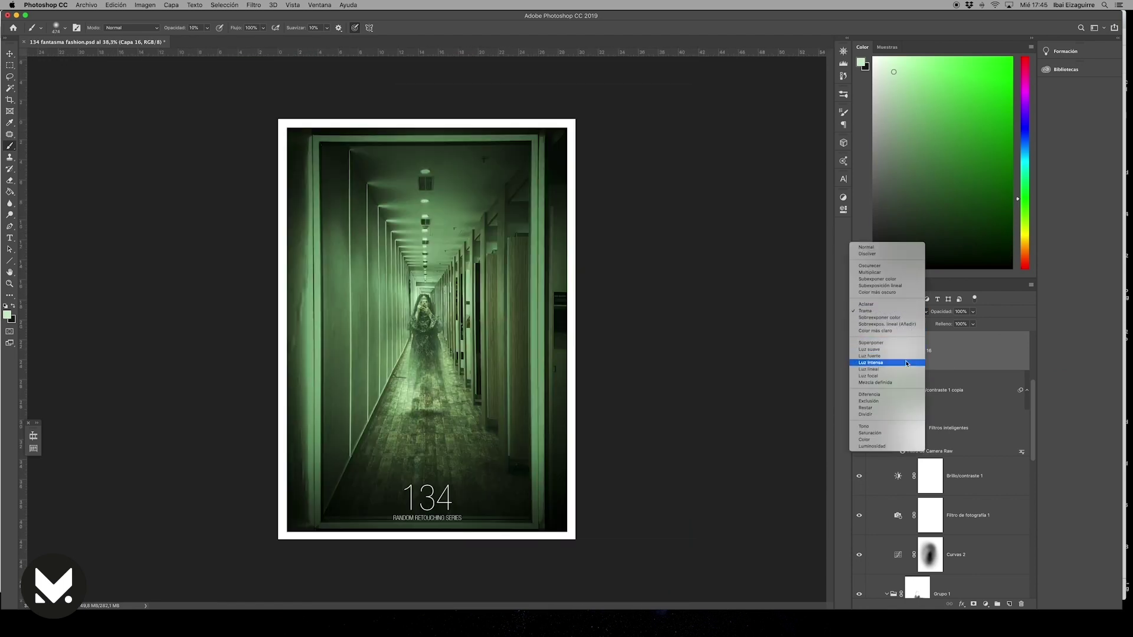
pyautogui.click(872, 446)
pyautogui.press('e')
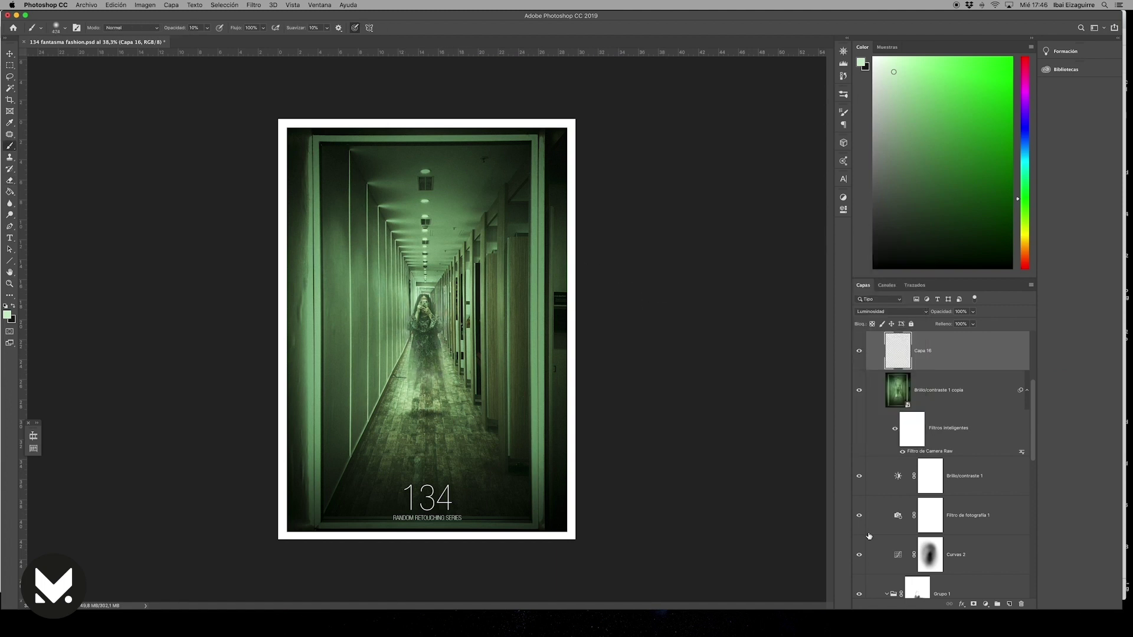
# - Add a second fog layer and choose a much larger cloud-shaped brush
pyautogui.hotkey('ctrl', 'shift', 'alt', 'n')
pyautogui.click(843, 112)
pyautogui.click(749, 144)
pyautogui.click(844, 112)
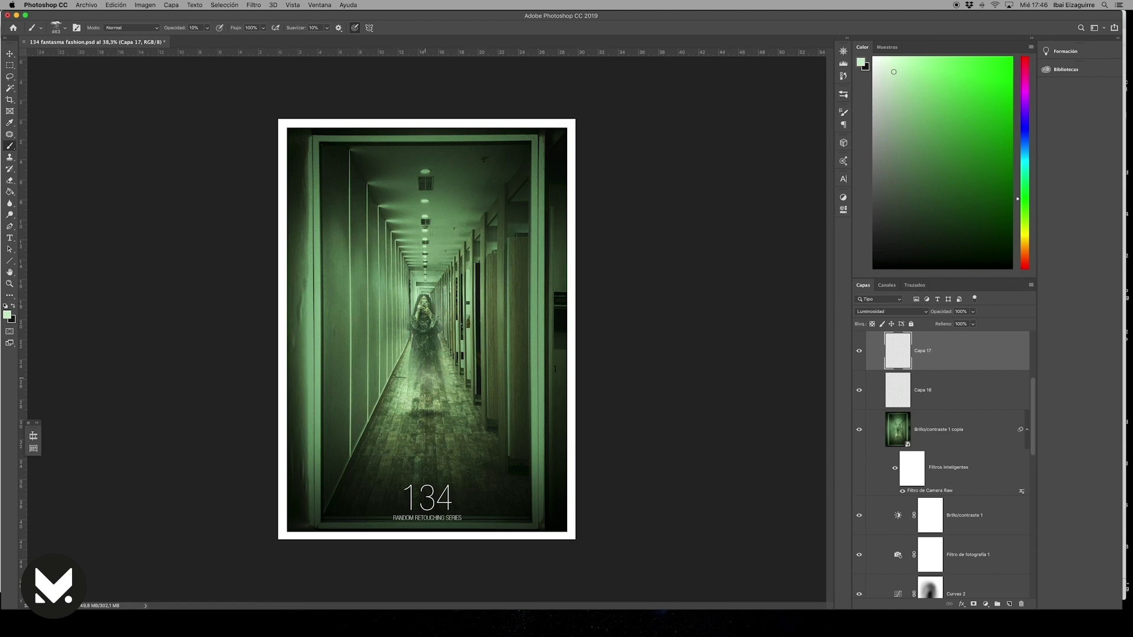
pyautogui.click(844, 112)
pyautogui.moveTo(697, 112); pyautogui.dragTo(744, 112)
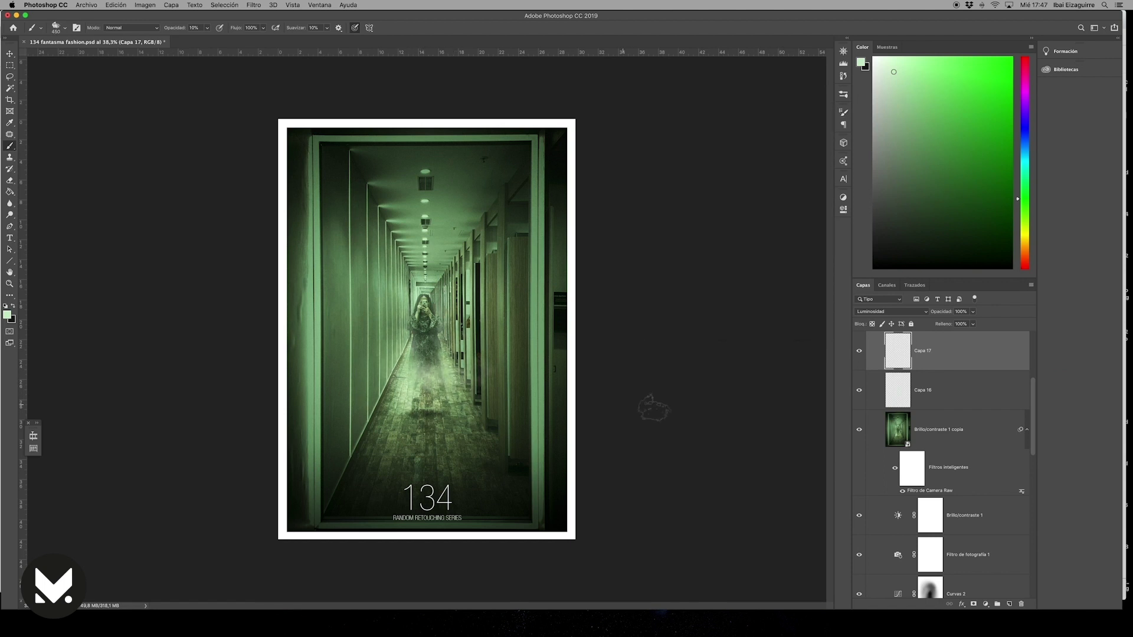
pyautogui.scroll(-2, 701, 363)
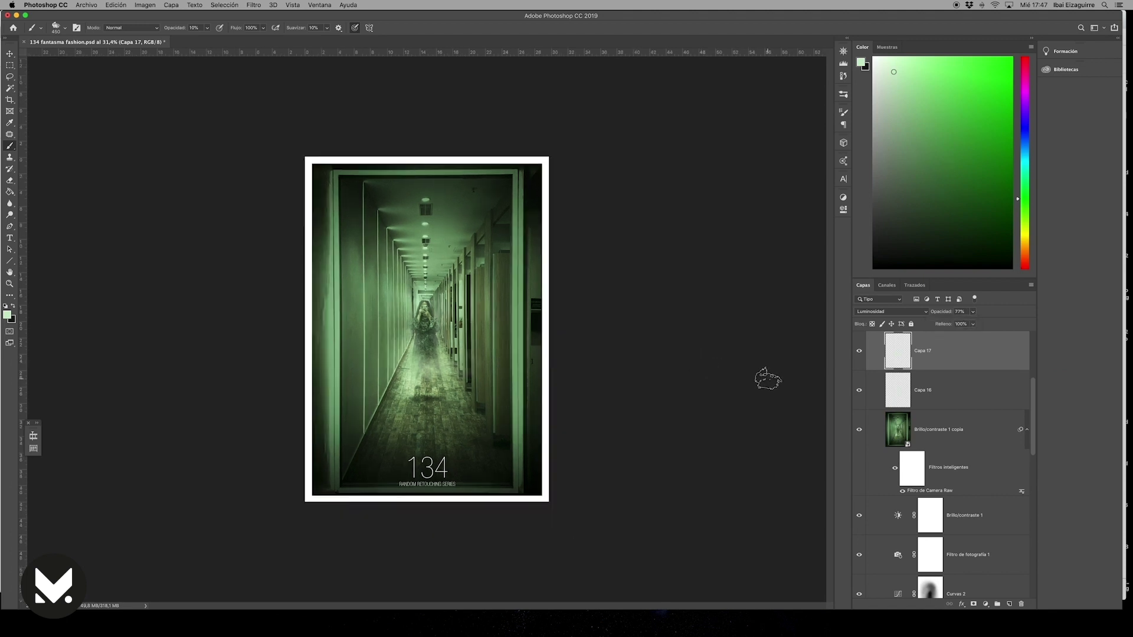
# - Enlarge the ghostly woman's group slightly and nudge it downward
pyautogui.press('v')
pyautogui.keyDown('ctrl'); pyautogui.click(425, 319); pyautogui.keyUp('ctrl')
pyautogui.hotkey('ctrl', 't')
pyautogui.moveTo(515, 416); pyautogui.dragTo(536, 434)
pyautogui.scroll(8, 428, 370)
pyautogui.moveTo(461, 369); pyautogui.dragTo(460, 364)
pyautogui.scroll(-5, 716, 443)
# - Commit the ghost's transform and select the second fog layer, Capa 17
pyautogui.press('Return')
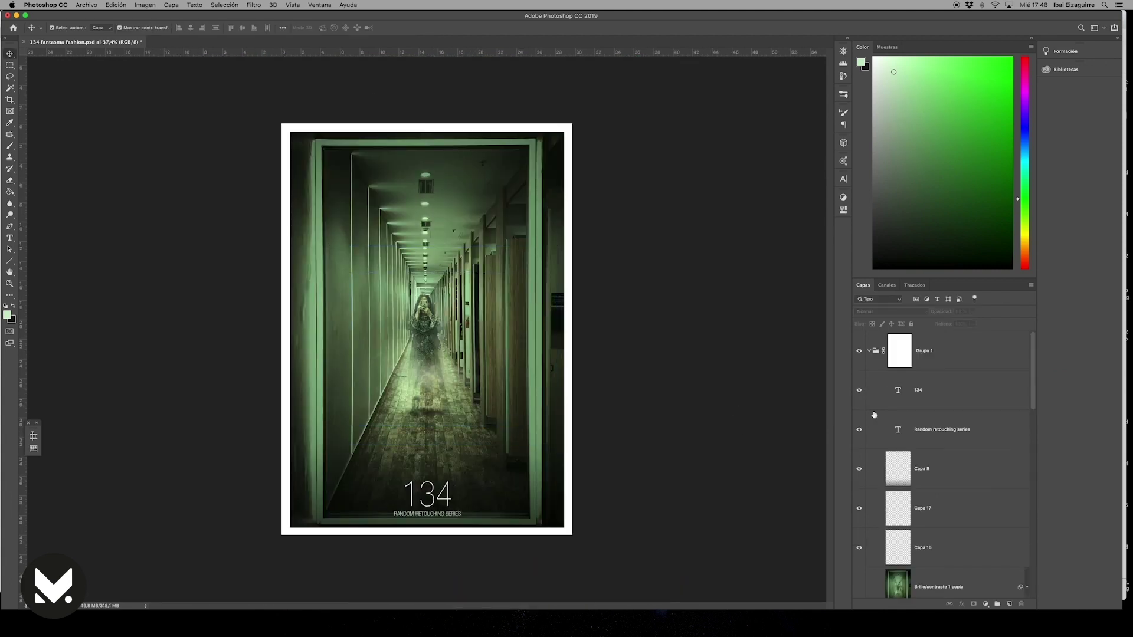
pyautogui.scroll(-1, 703, 448)
pyautogui.press('b')
pyautogui.scroll(1, 993, 391)
pyautogui.click(944, 508)
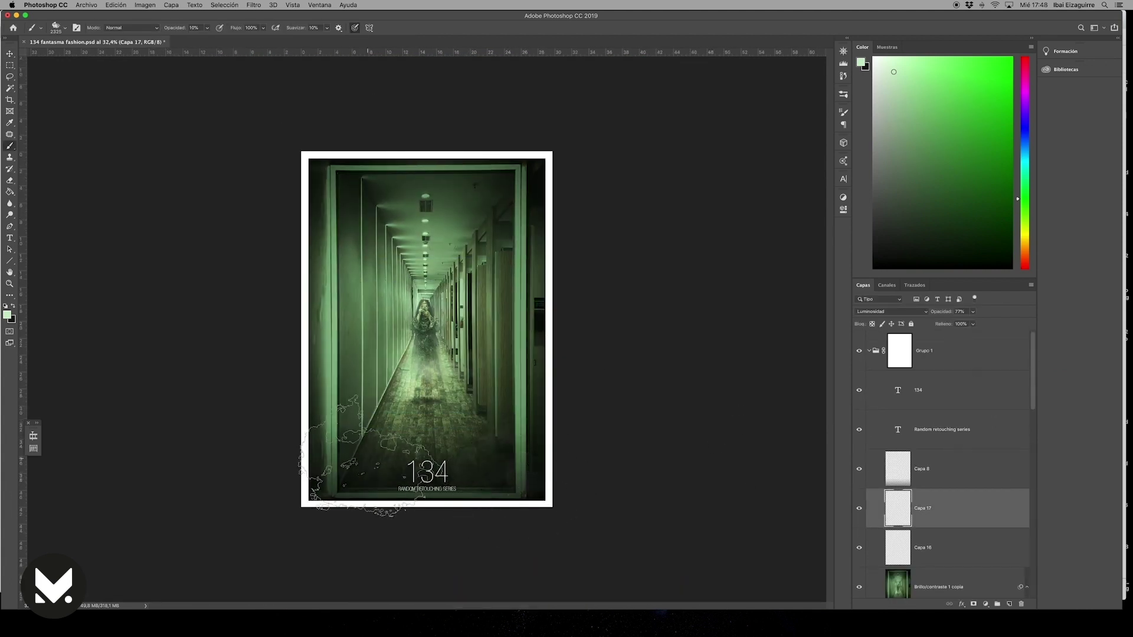
# - Apply a 6,2 Gaussian Blur to Capa 17 and set its blend mode to Luz focal
pyautogui.click(254, 5)
pyautogui.click(425, 173)
pyautogui.press('Return')
pyautogui.click(885, 311)
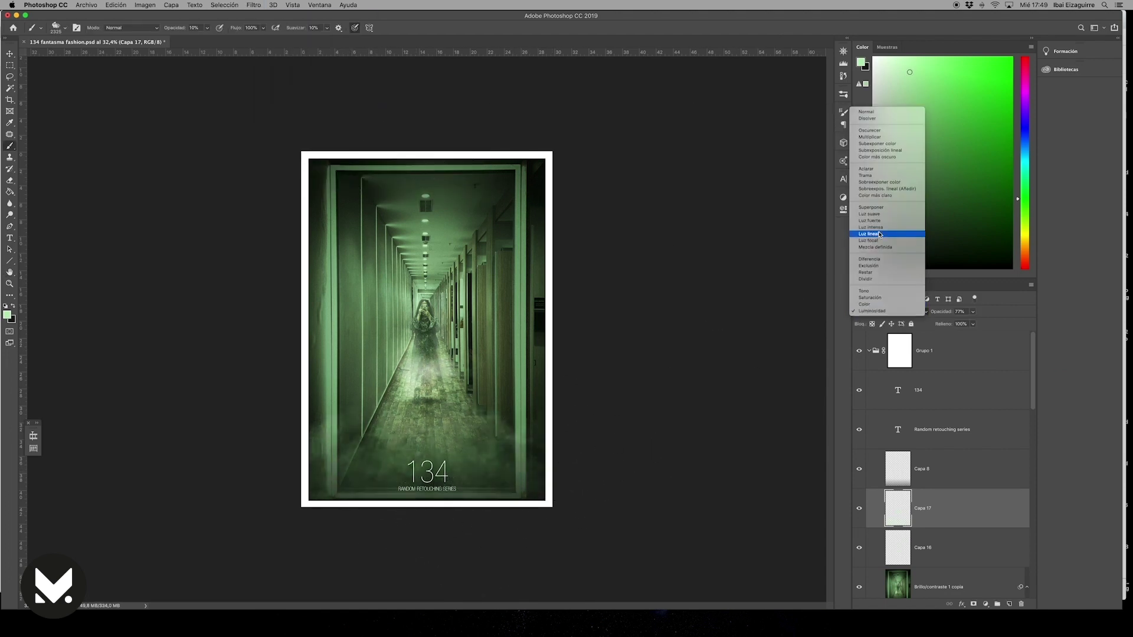
pyautogui.click(880, 241)
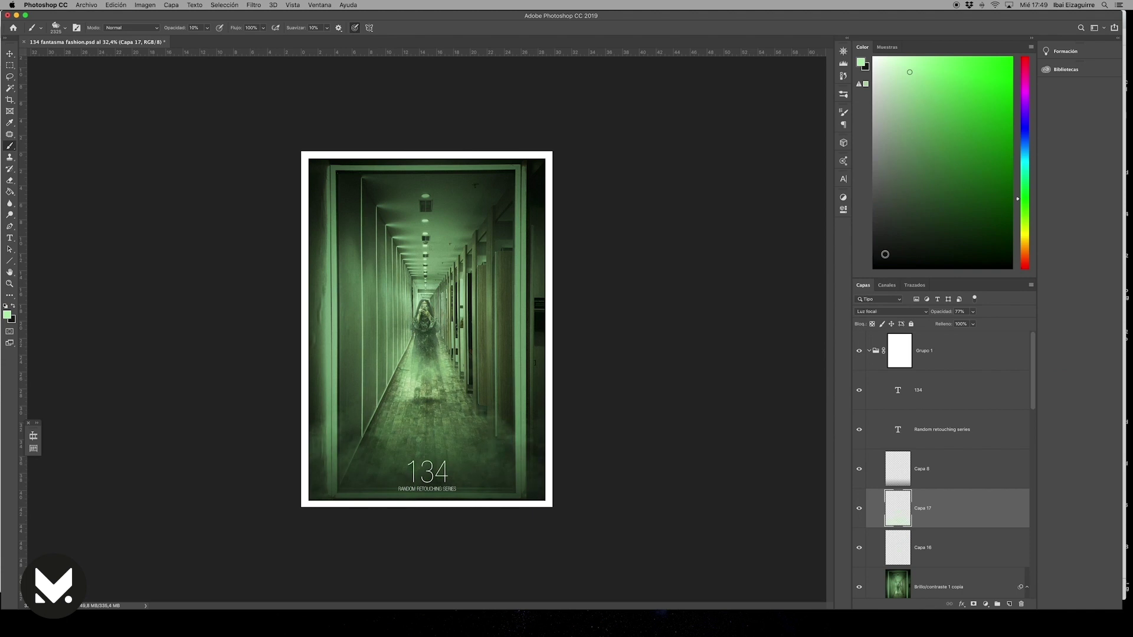
pyautogui.press('v')
pyautogui.click(760, 305)
# - Add a third fog layer, Capa 18, blended Luz fuerte at 70% opacity
pyautogui.hotkey('shift', 'ctrl', 'alt', 'n')
pyautogui.press('b')
pyautogui.press('F5')
pyautogui.press('F5')
pyautogui.click(888, 311)
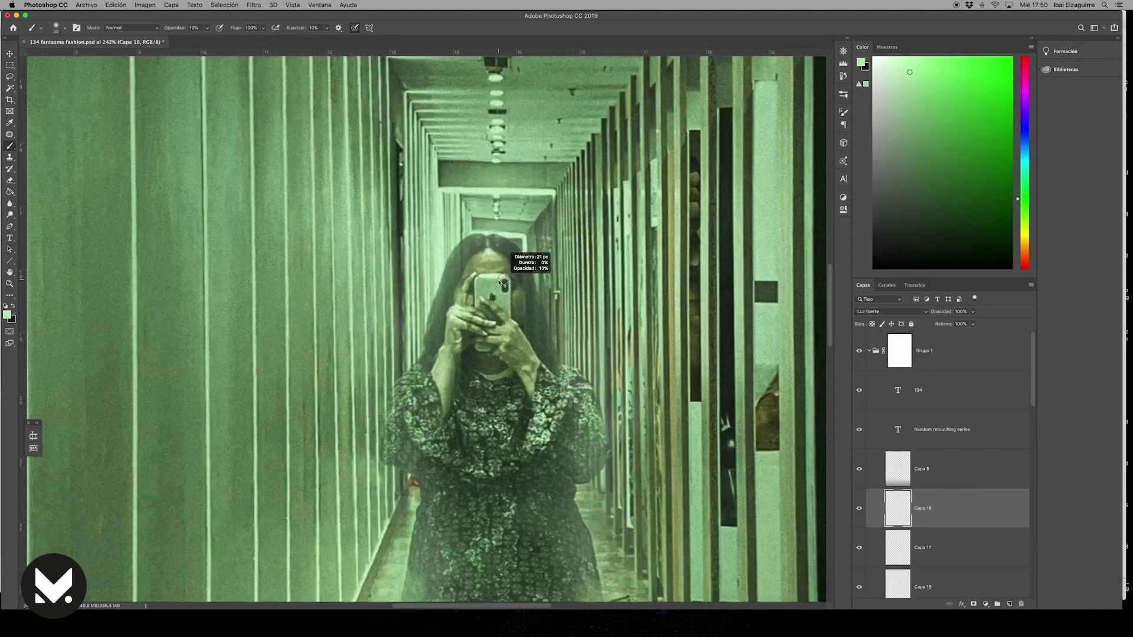
pyautogui.press('g')
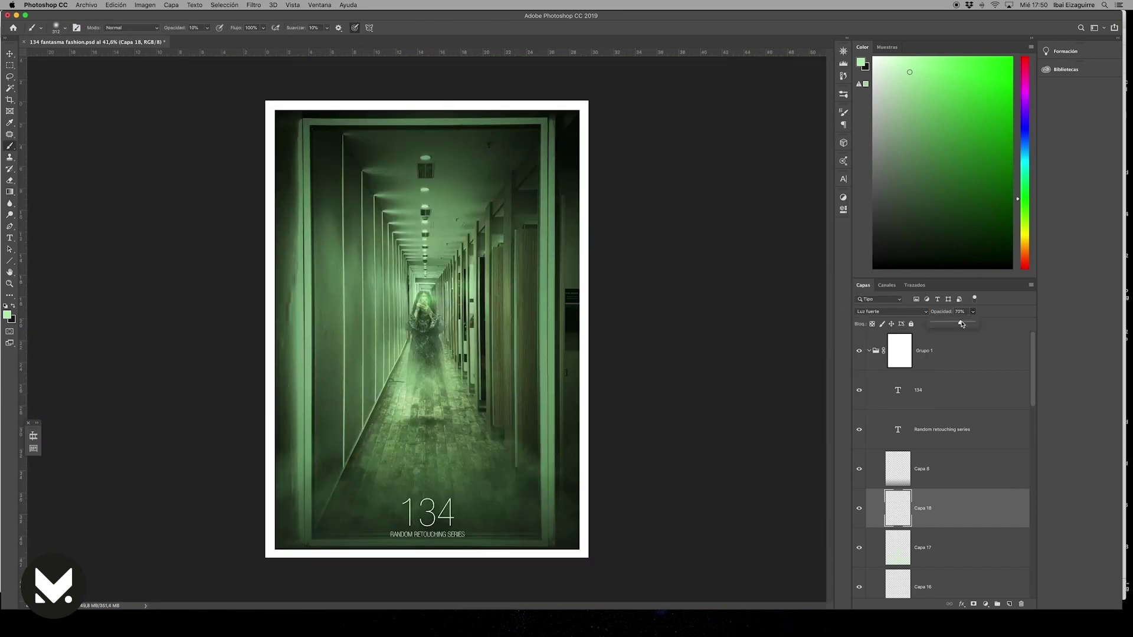
pyautogui.press('v')
pyautogui.click(757, 459)
# - Select the smart-object copy of the poster
pyautogui.scroll(-5, 944, 472)
pyautogui.click(944, 531)
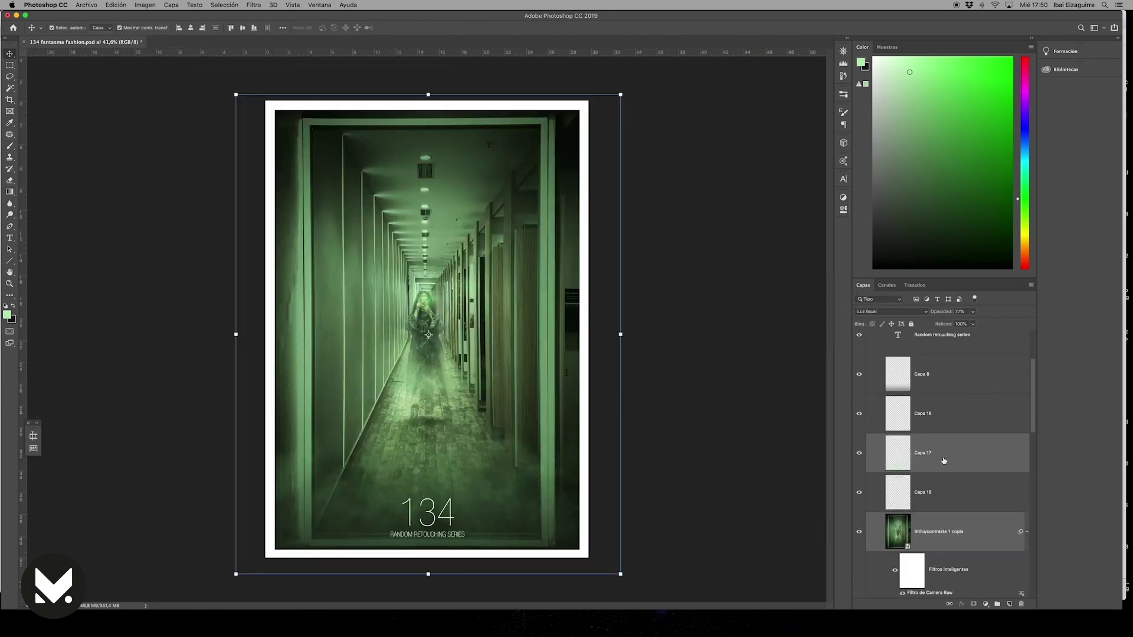
pyautogui.scroll(-3, 948, 531)
pyautogui.hotkey('ctrl', '-')
pyautogui.hotkey('ctrl', '-')
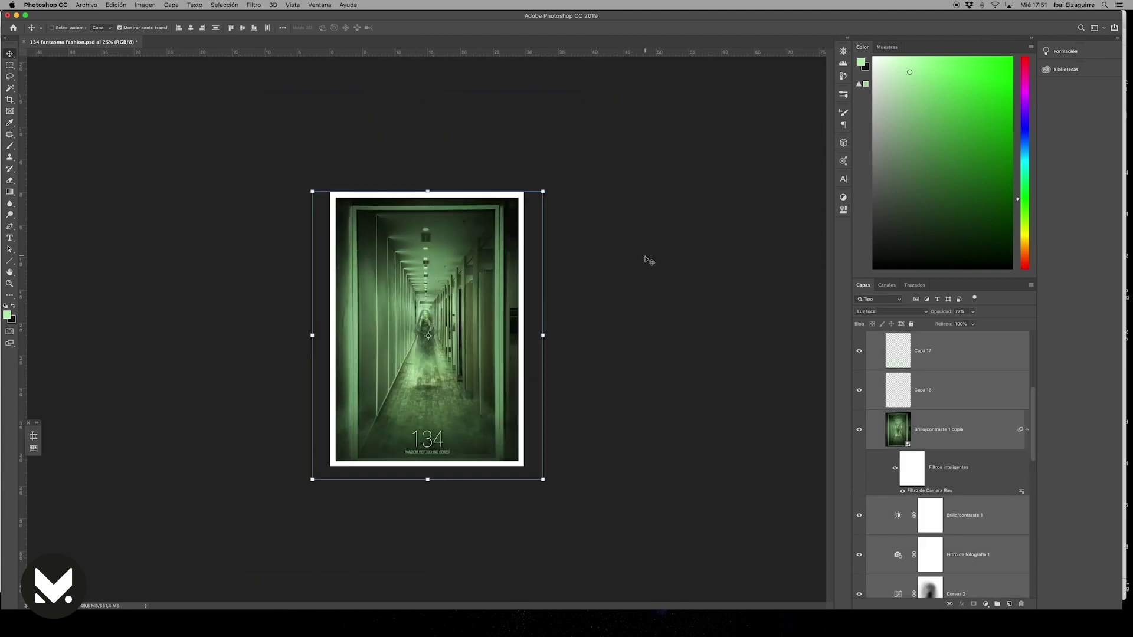
pyautogui.click(612, 224)
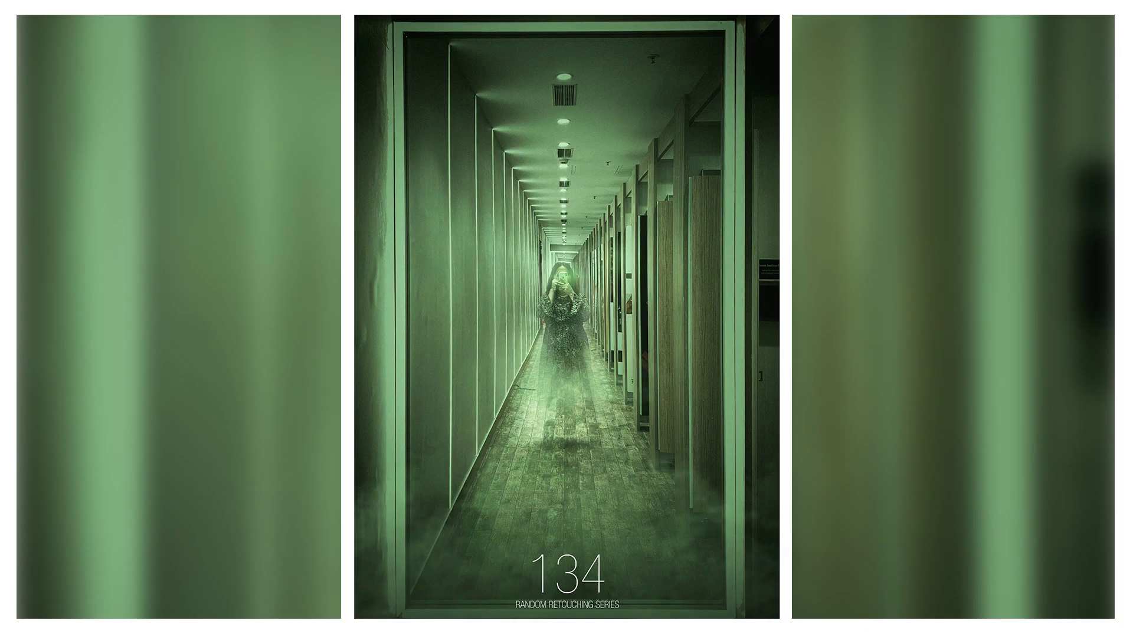